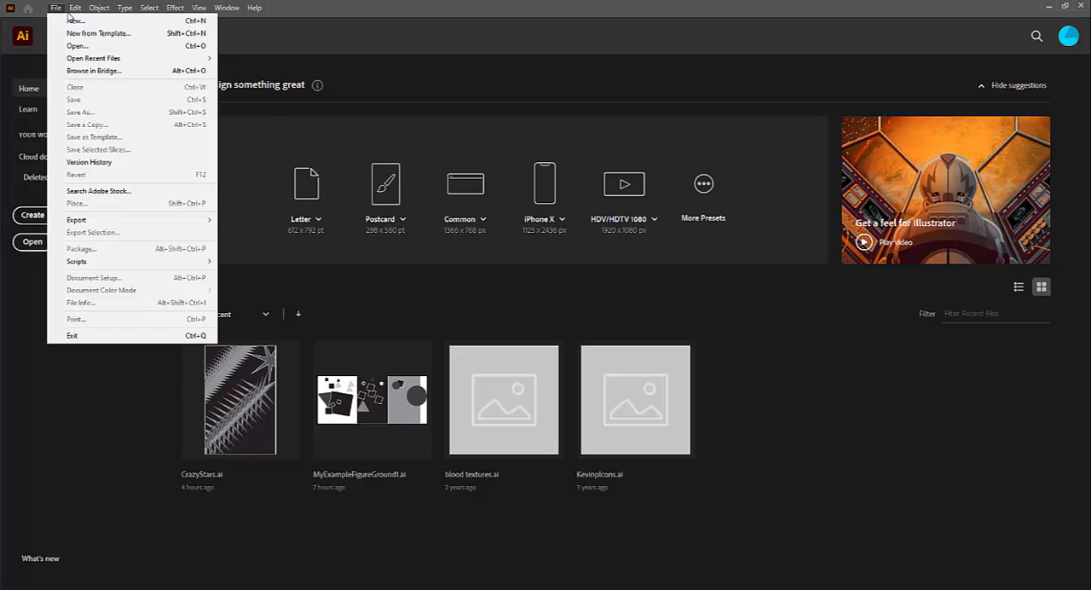
Create a new Tabloid document in landscape orientation, 1224 by 792 pt.
click(74, 20)
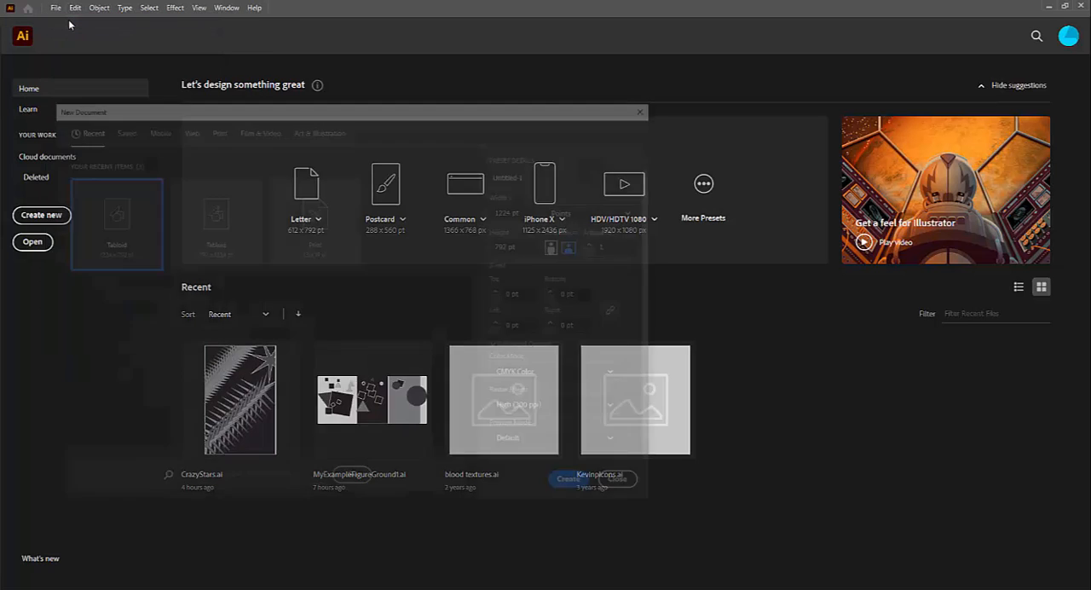
click(213, 224)
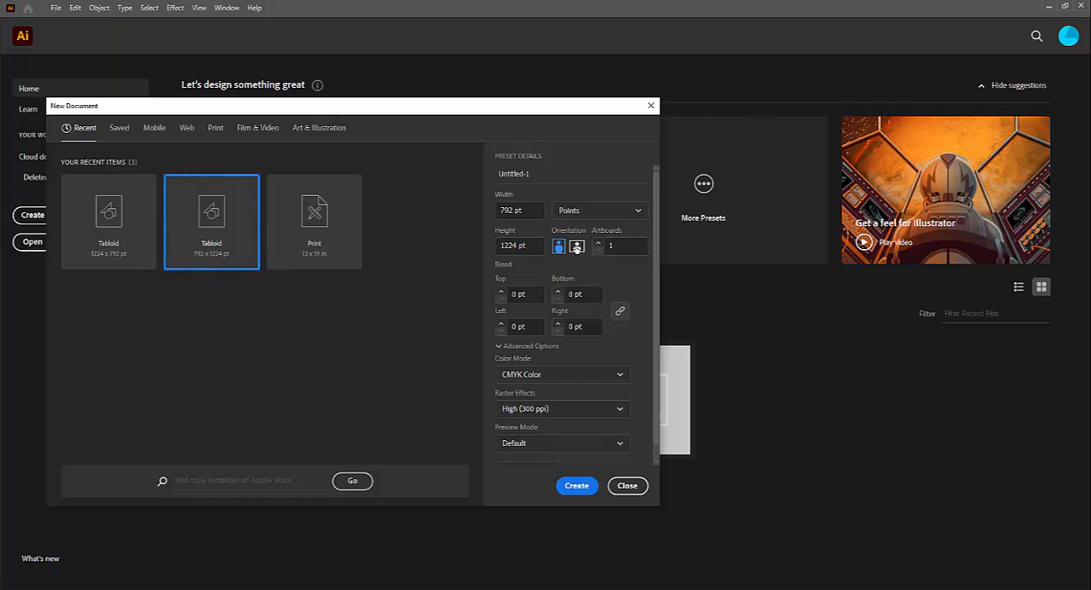
click(577, 247)
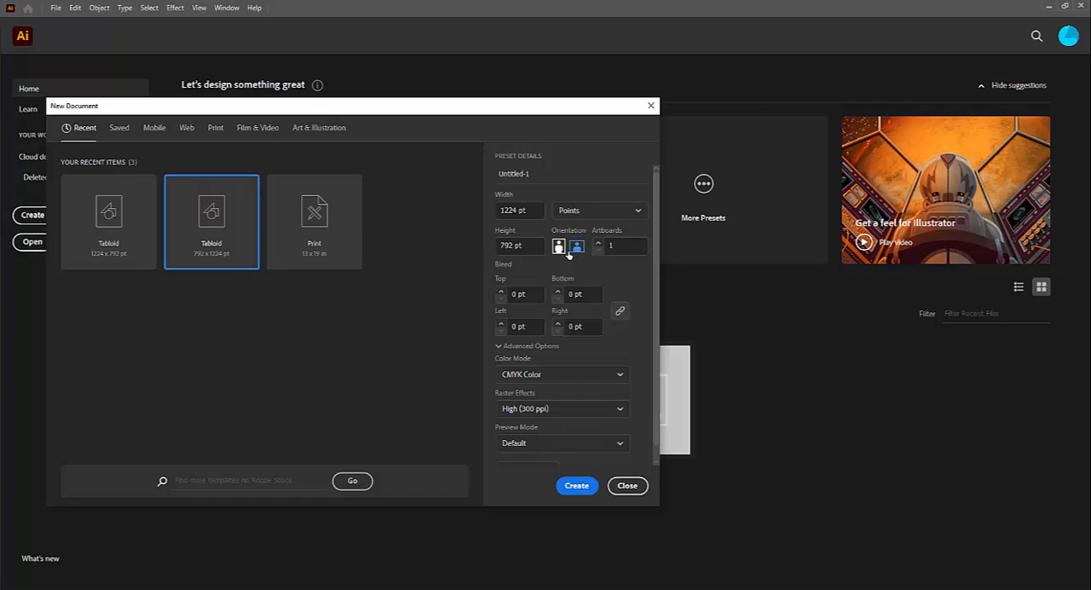
click(580, 484)
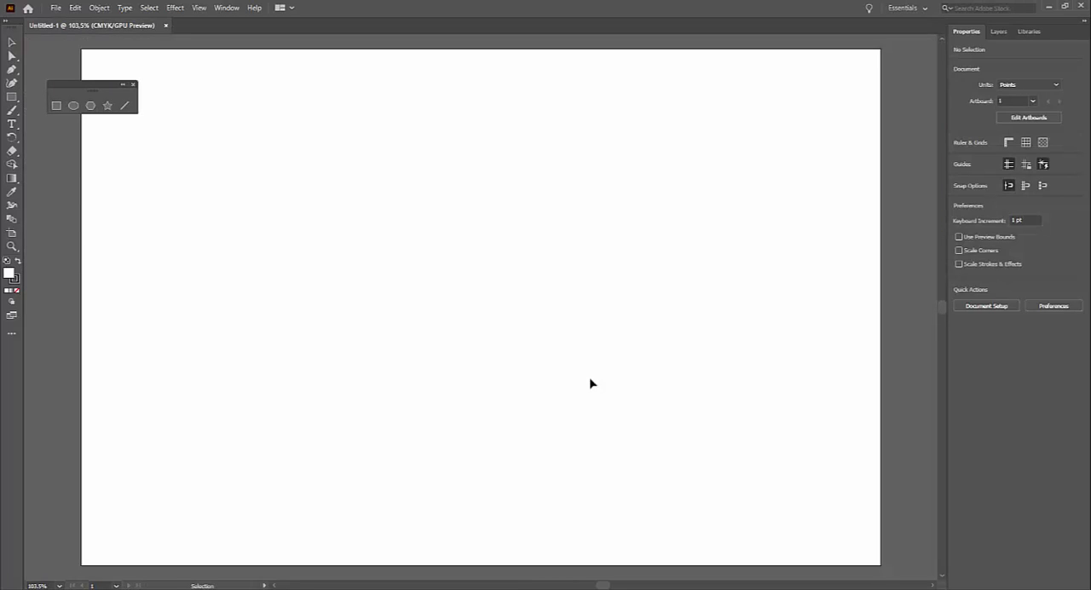
Reset the Essentials workspace to its default layout.
click(924, 9)
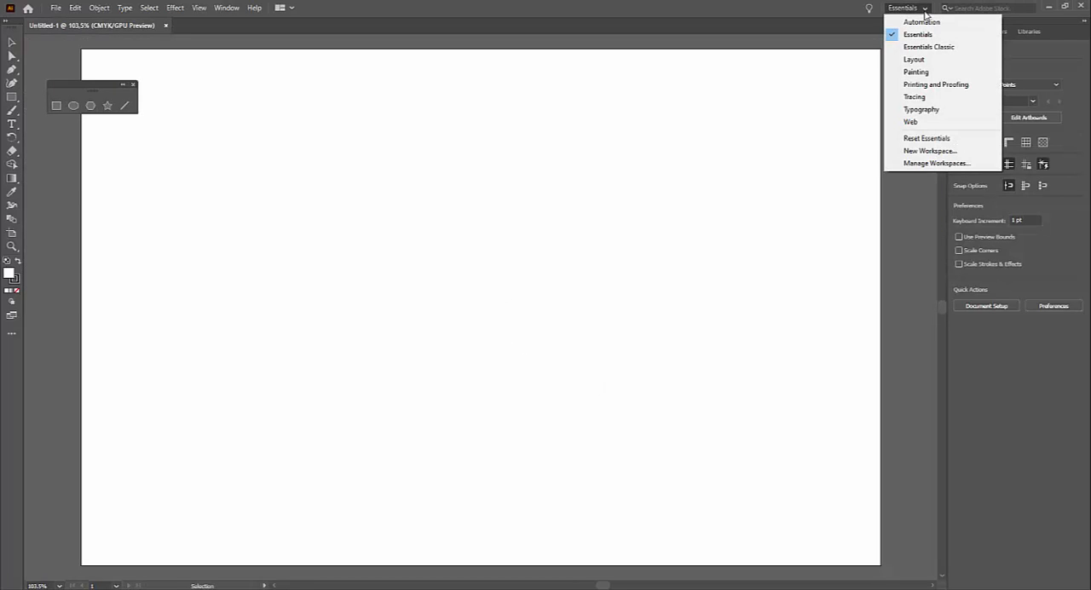
click(936, 138)
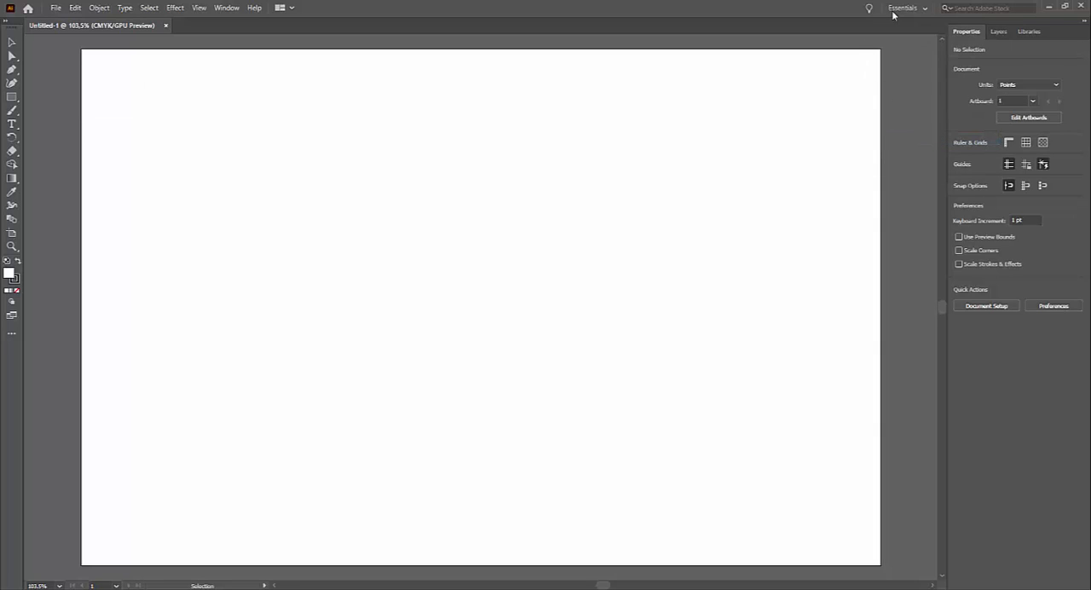
Switch to the Essentials Classic workspace and return to Essentials.
click(917, 9)
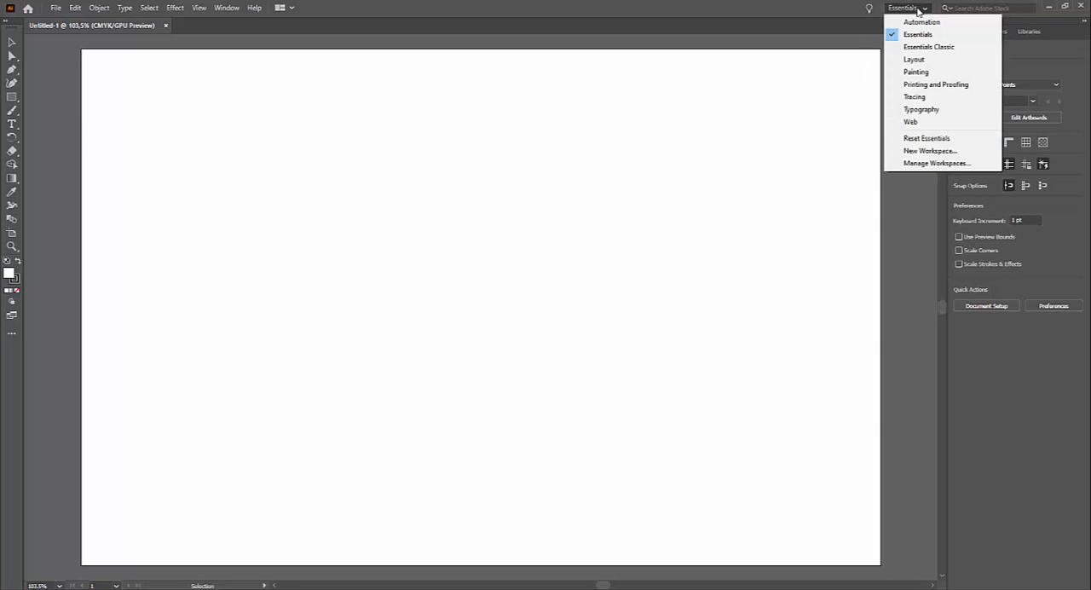
click(929, 48)
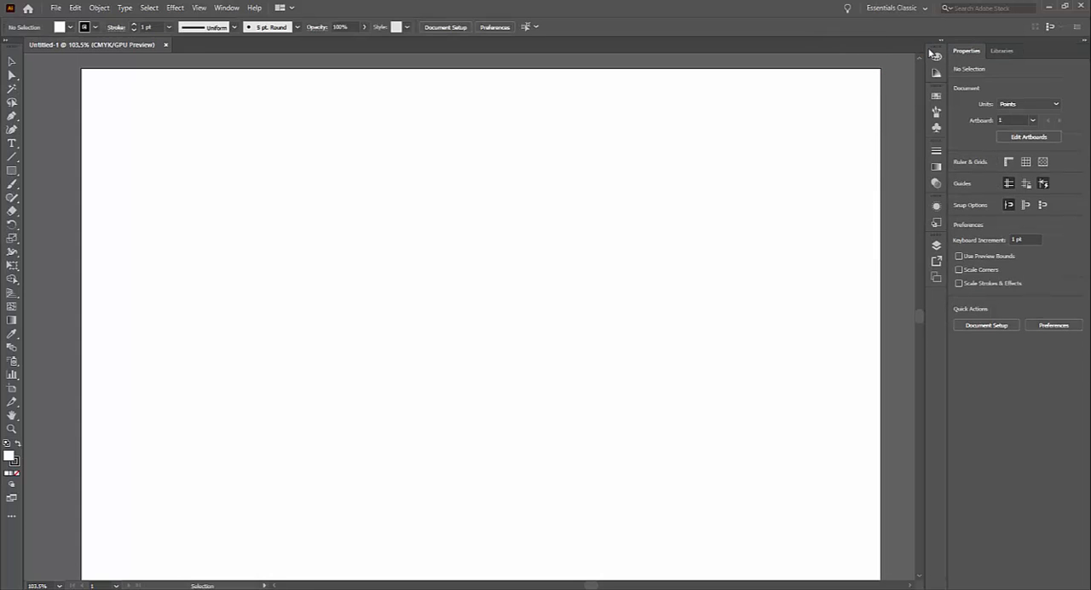
click(919, 10)
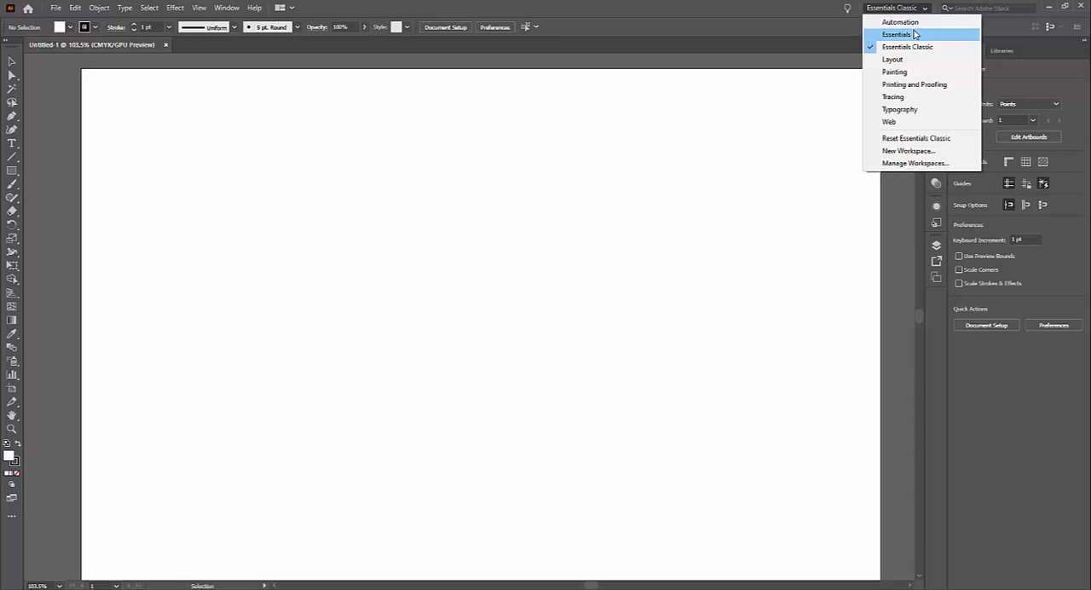
click(913, 34)
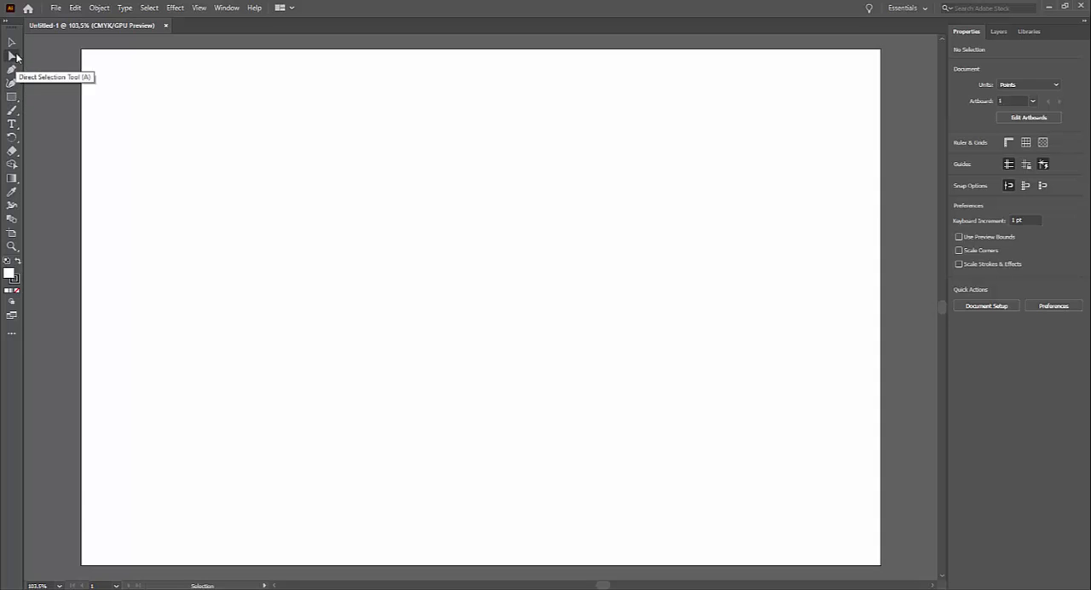
Tear off the shape tools into a floating panel and place it over the artboard's upper-left area.
click(17, 96)
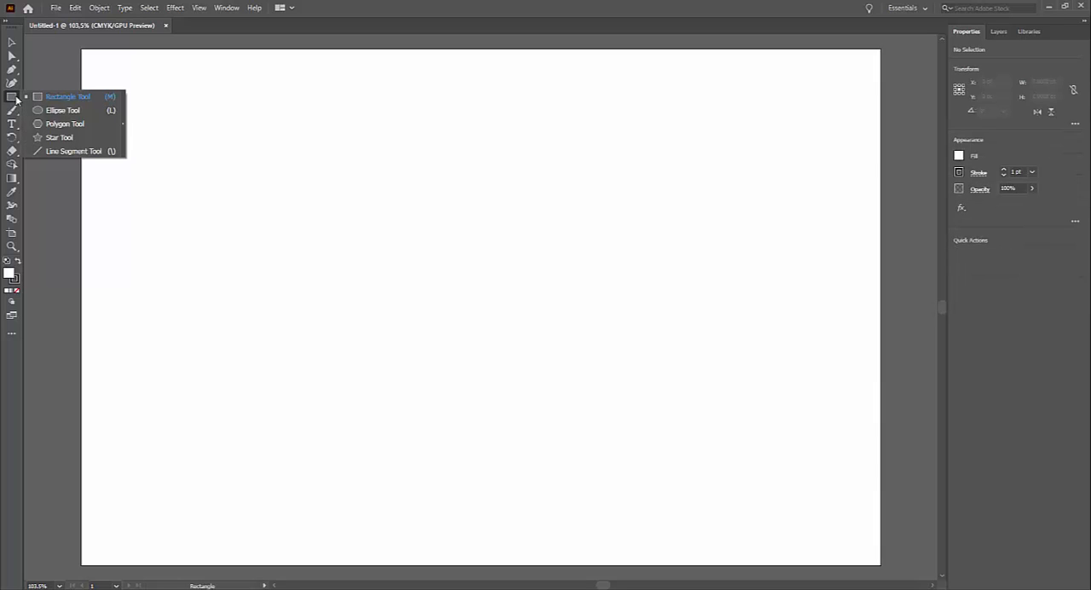
click(123, 105)
drag(68, 106, 192, 89)
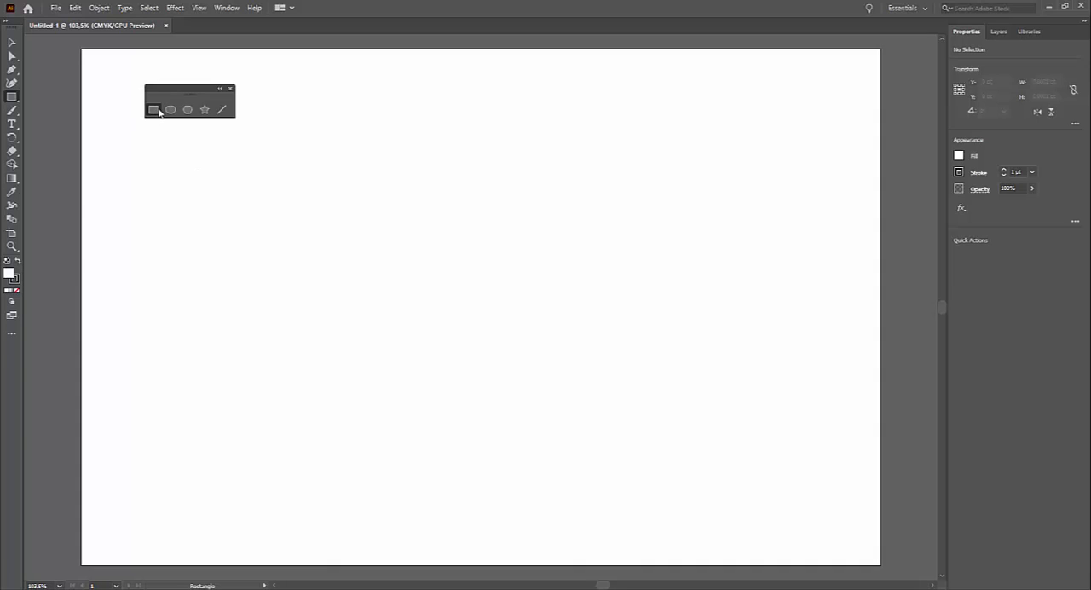
Draw a large rectangle about 527 by 268 pt, a tall narrow one beside it, and one about 283 by 154 pt below.
mouse_move(144, 142)
mouse_down()
mouse_move(397, 289)
mouse_move(487, 316)
mouse_up()
drag(538, 156, 599, 356)
mouse_move(324, 350)
mouse_down()
mouse_move(409, 450)
mouse_move(535, 450)
mouse_move(509, 450)
mouse_up()
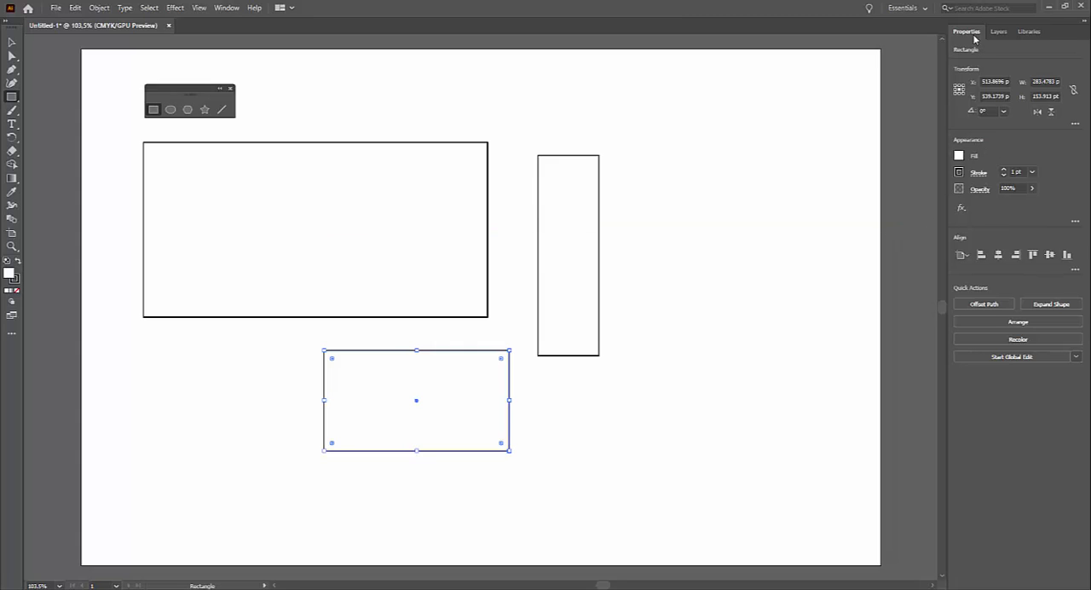
Fill the lower rectangle with CMYK Cyan and draw another rectangle about 125 by 236 pt beside the tall narrow one.
click(959, 155)
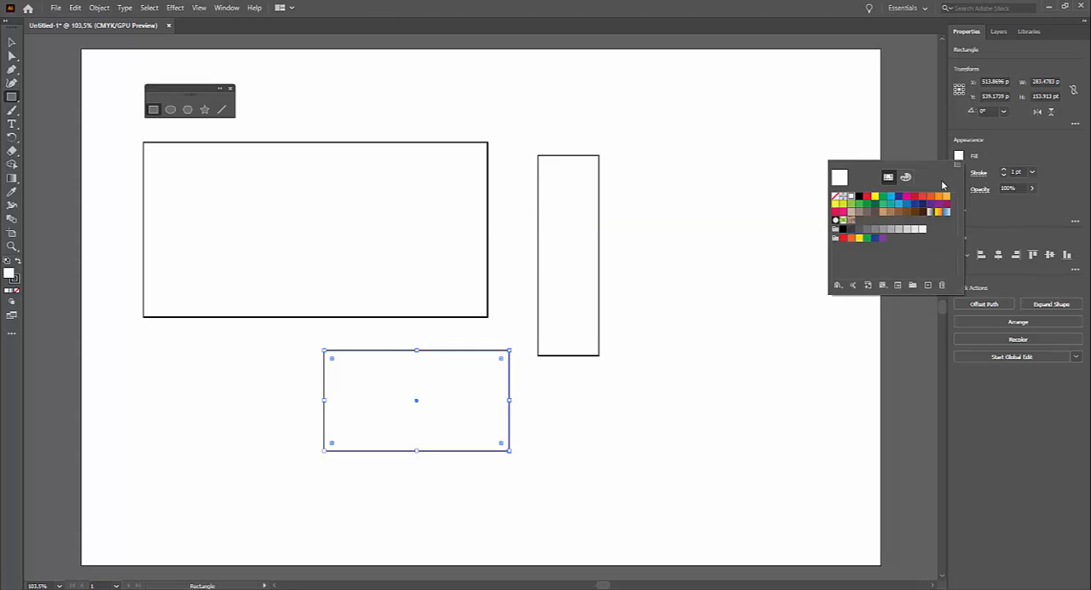
click(891, 198)
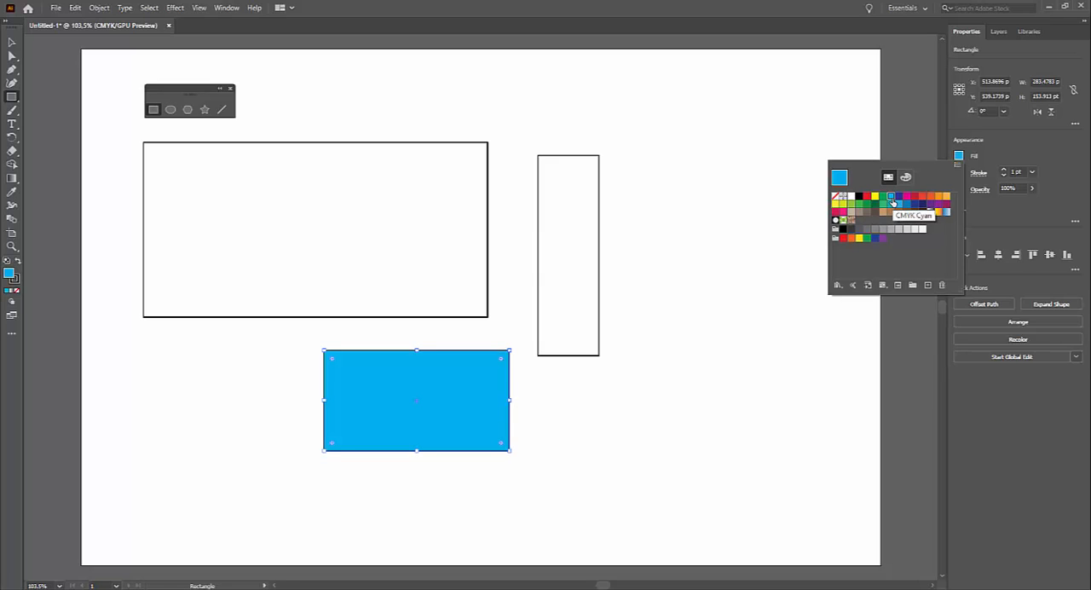
click(669, 158)
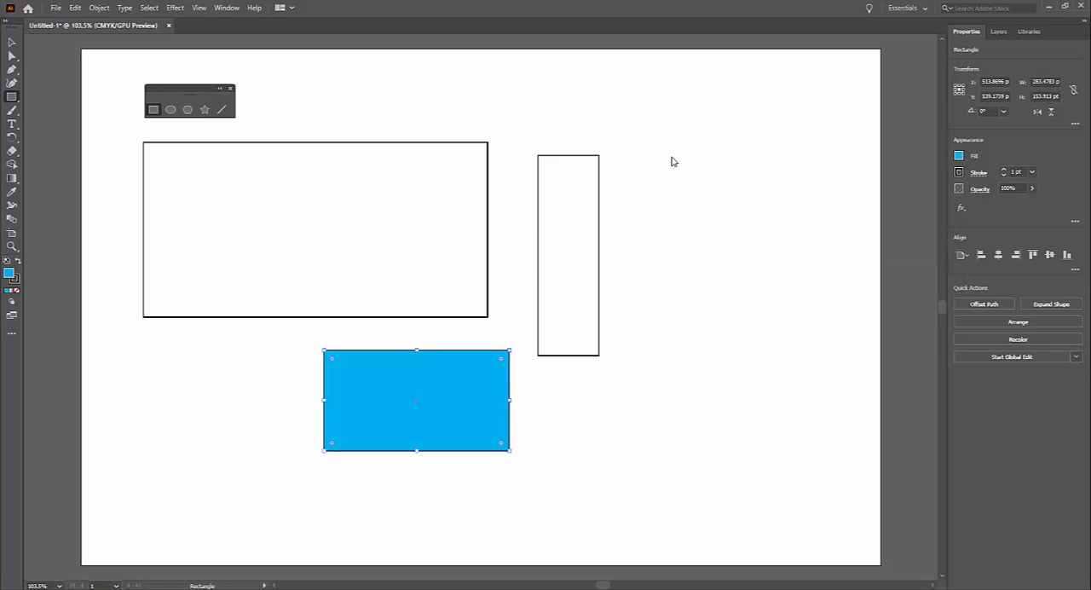
drag(673, 160, 756, 312)
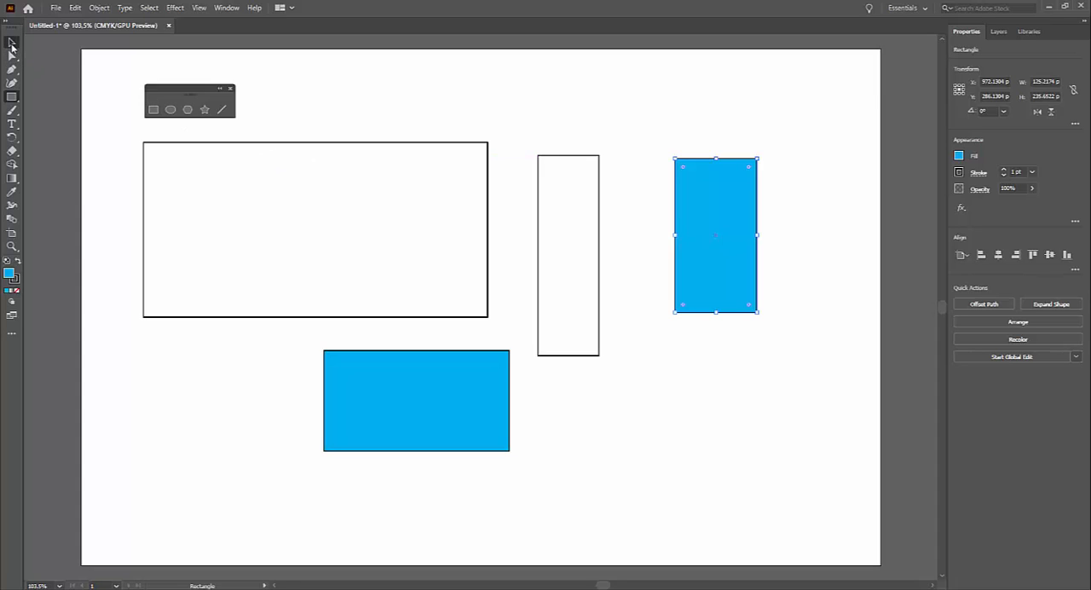
Fill the large upper-left rectangle with a medium gray swatch.
click(11, 44)
click(277, 143)
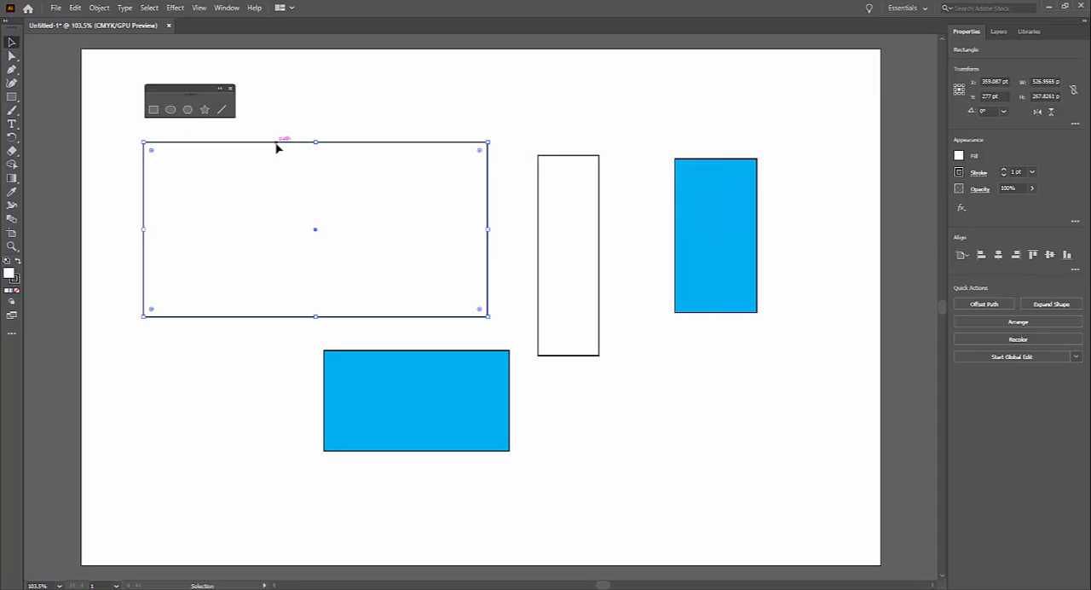
click(958, 157)
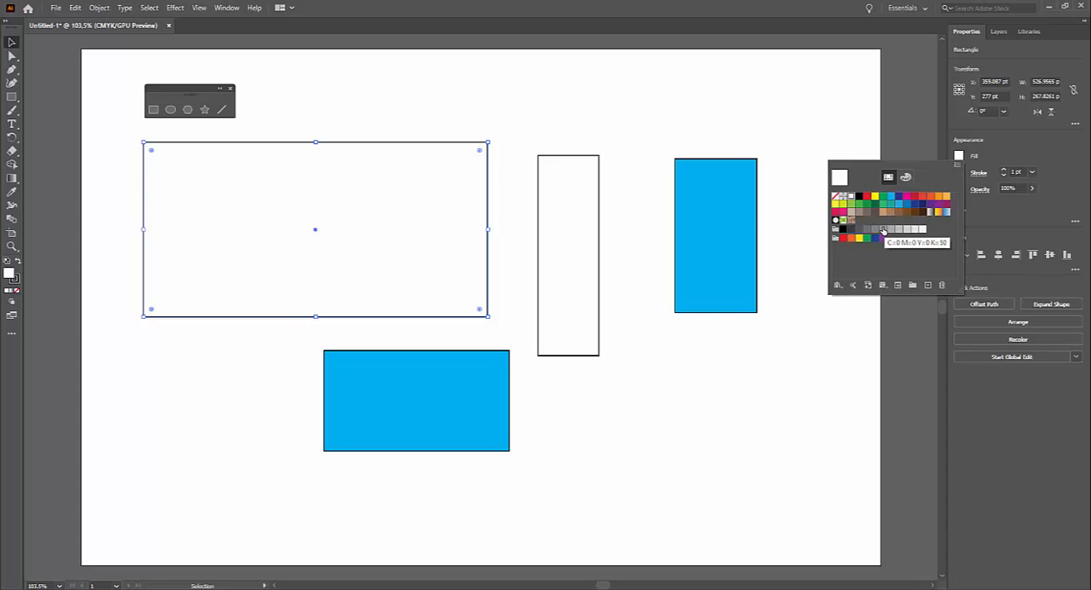
click(873, 228)
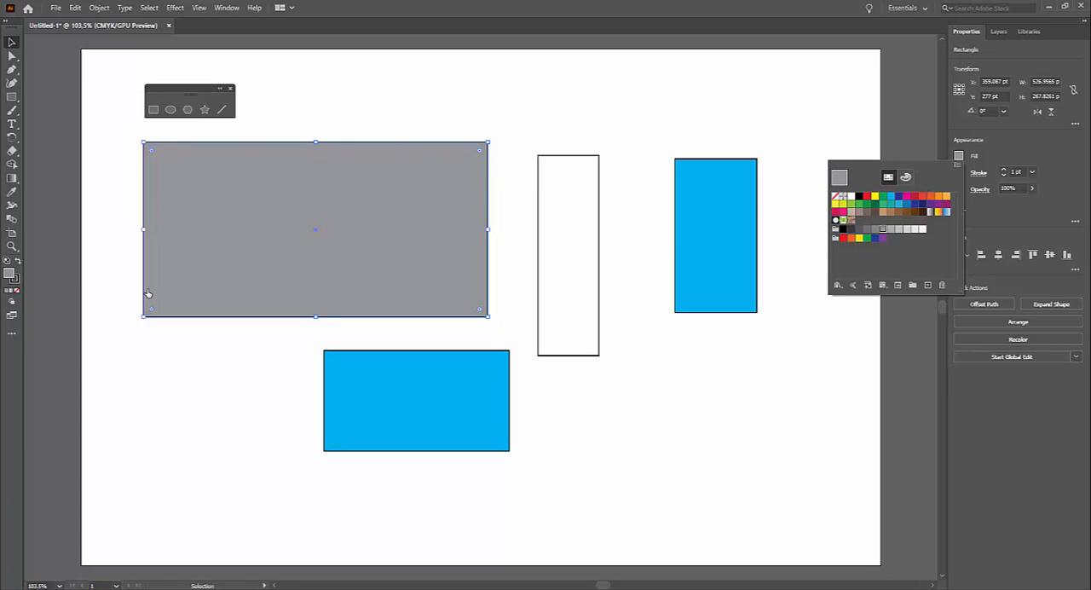
click(1016, 161)
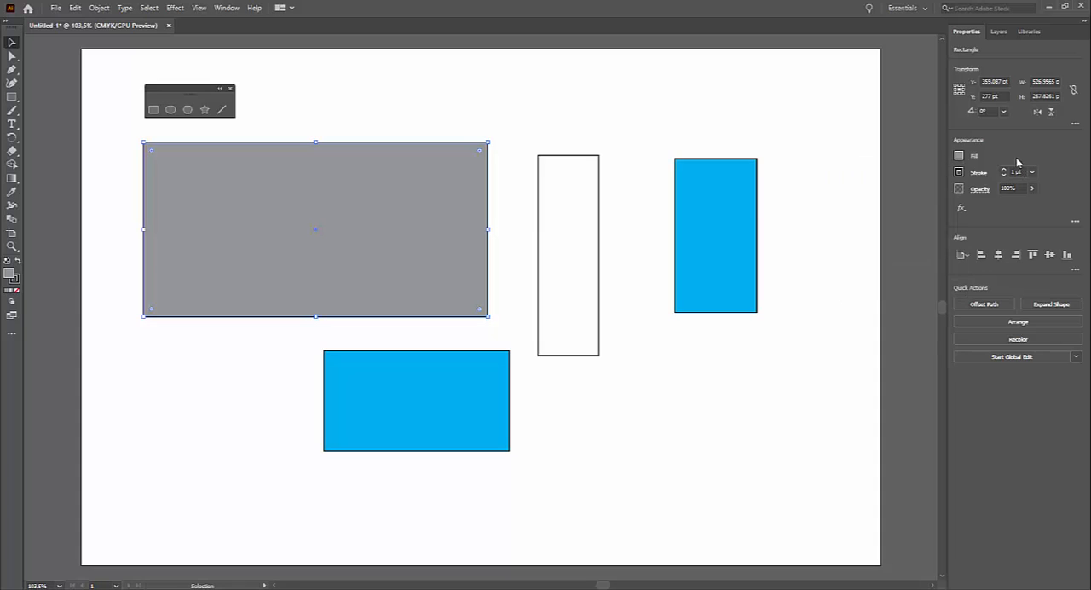
Give the large gray rectangle a magenta stroke with a weight of 7 pt.
click(959, 172)
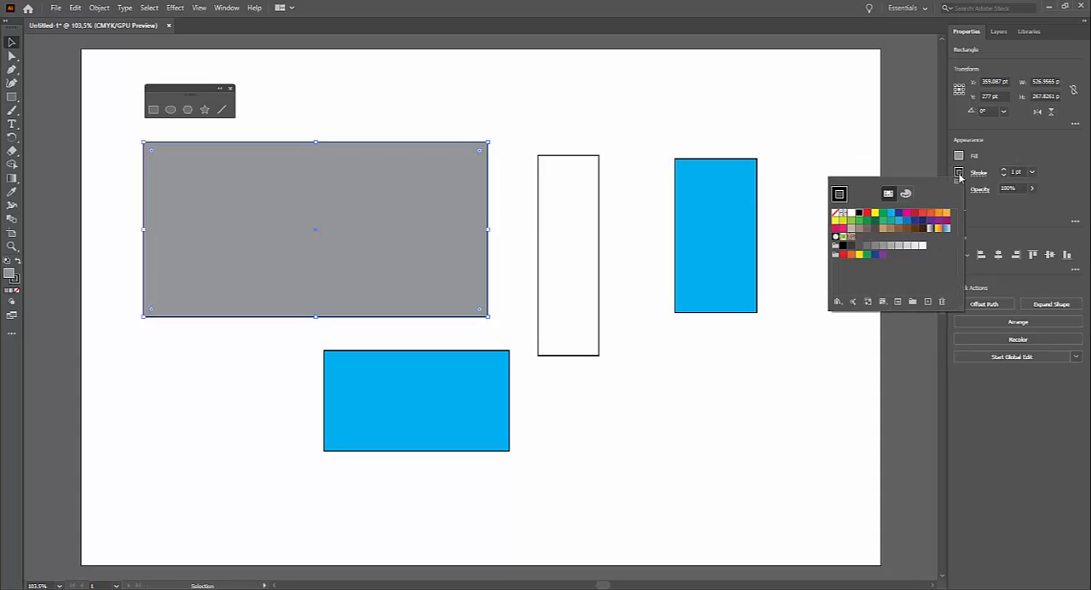
click(909, 213)
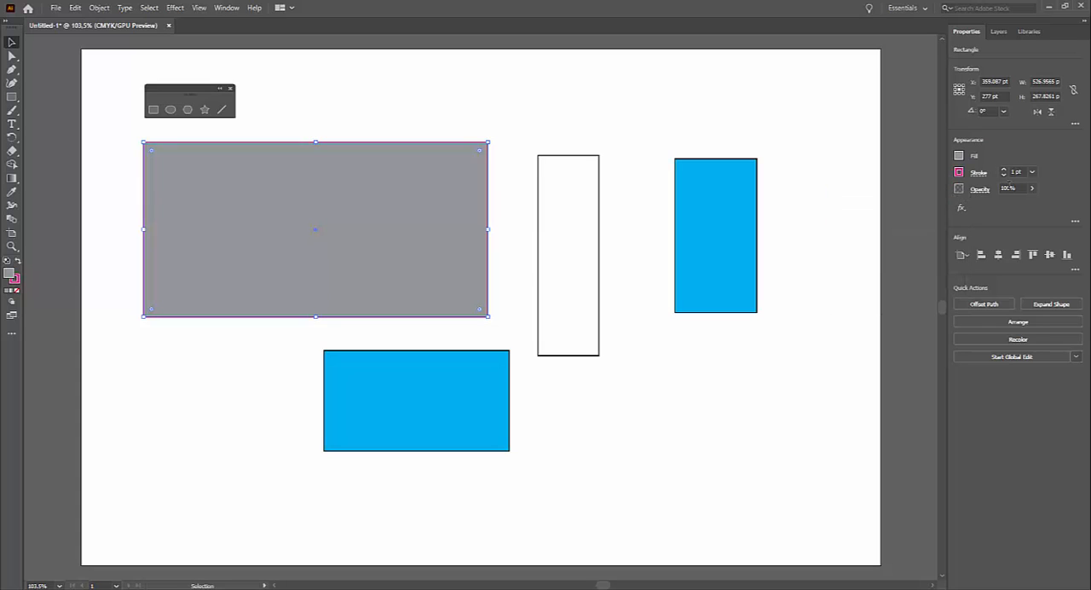
click(1031, 171)
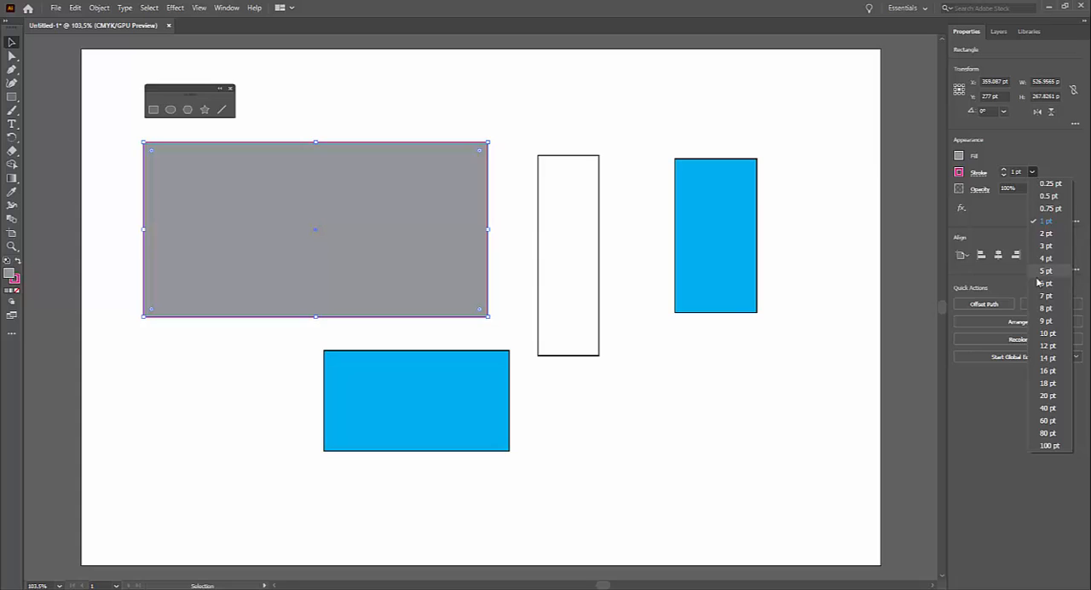
click(1046, 295)
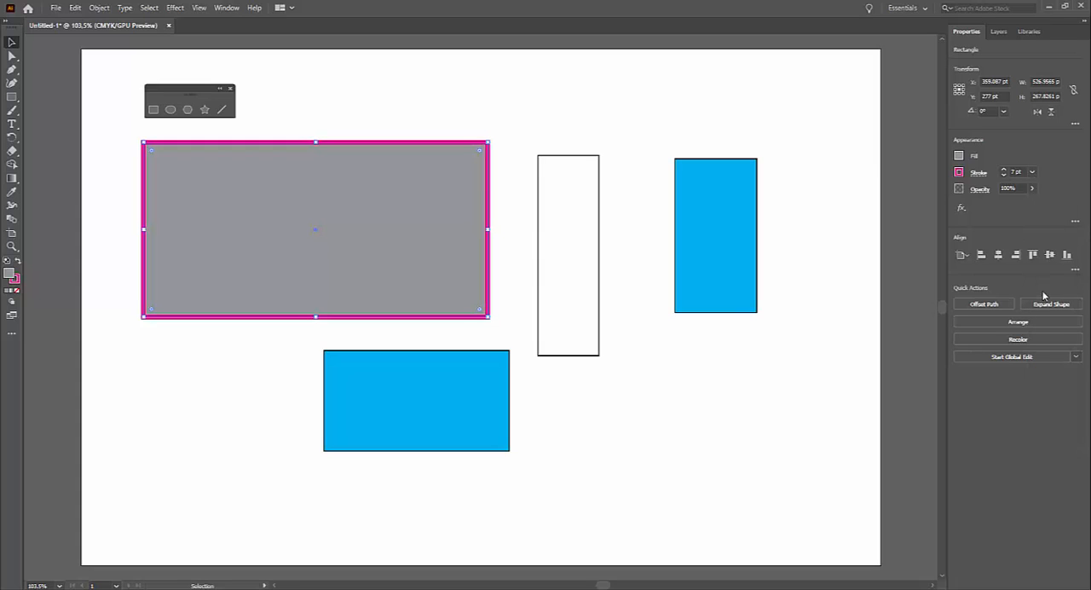
click(610, 457)
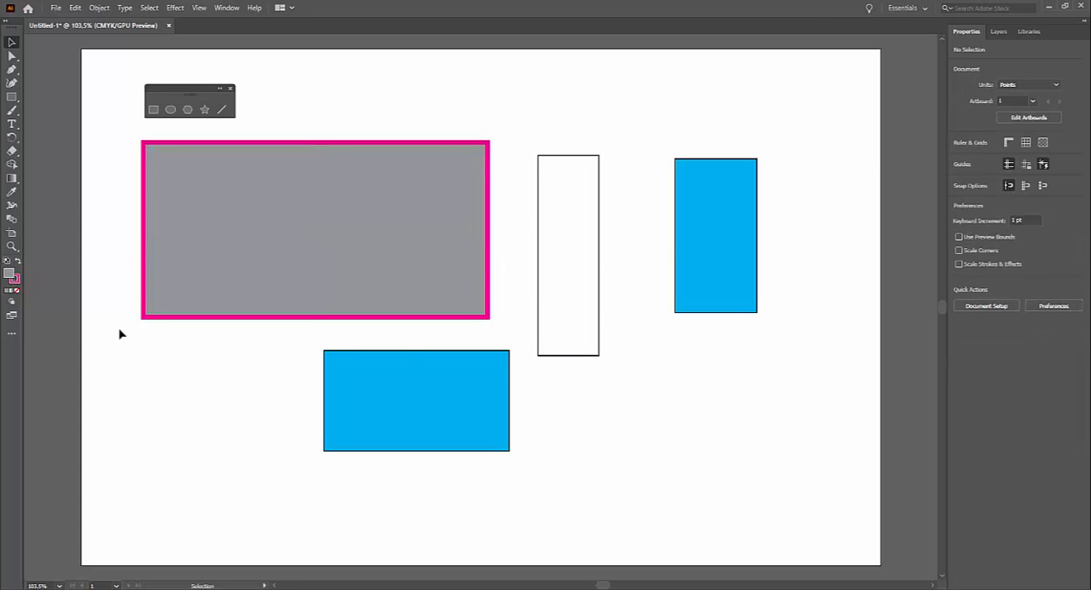
Draw a square about 96 pt wide above the tall narrow rectangle and one about 122 pt wide below it.
click(153, 109)
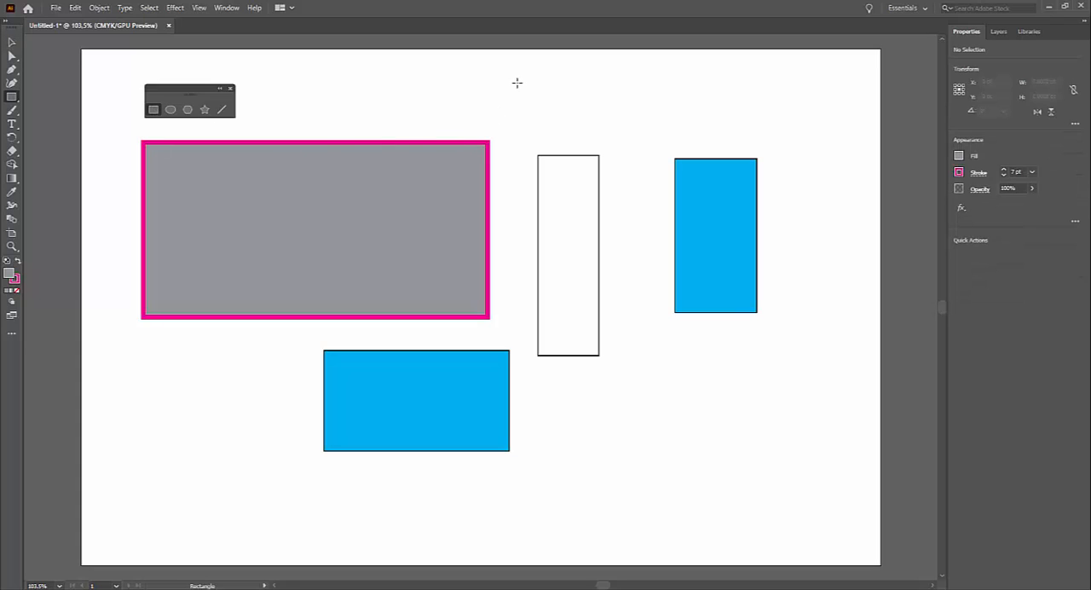
drag(517, 85, 580, 115)
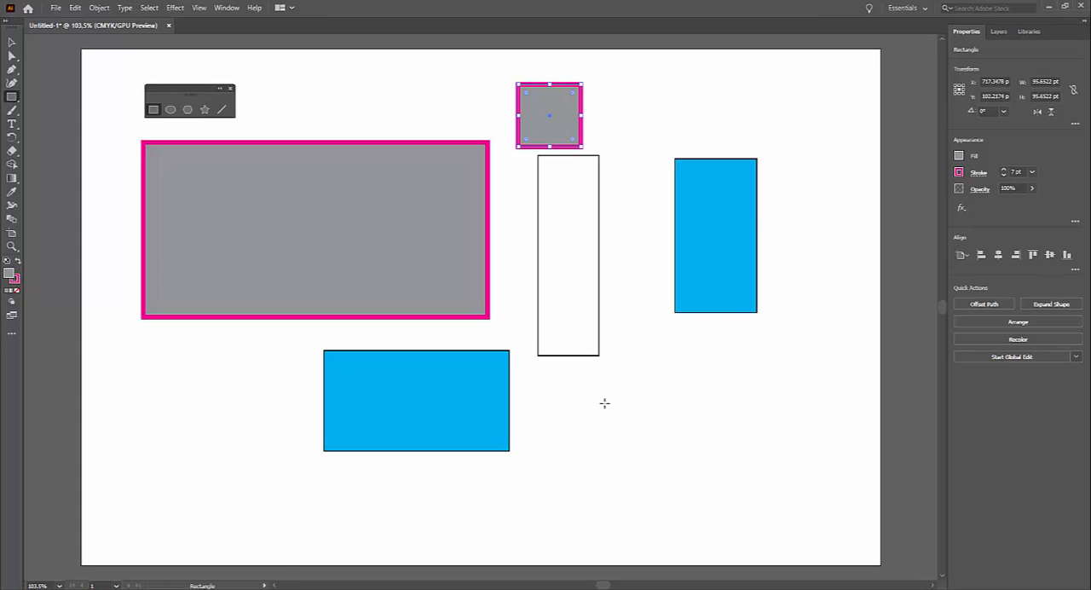
drag(604, 403, 646, 443)
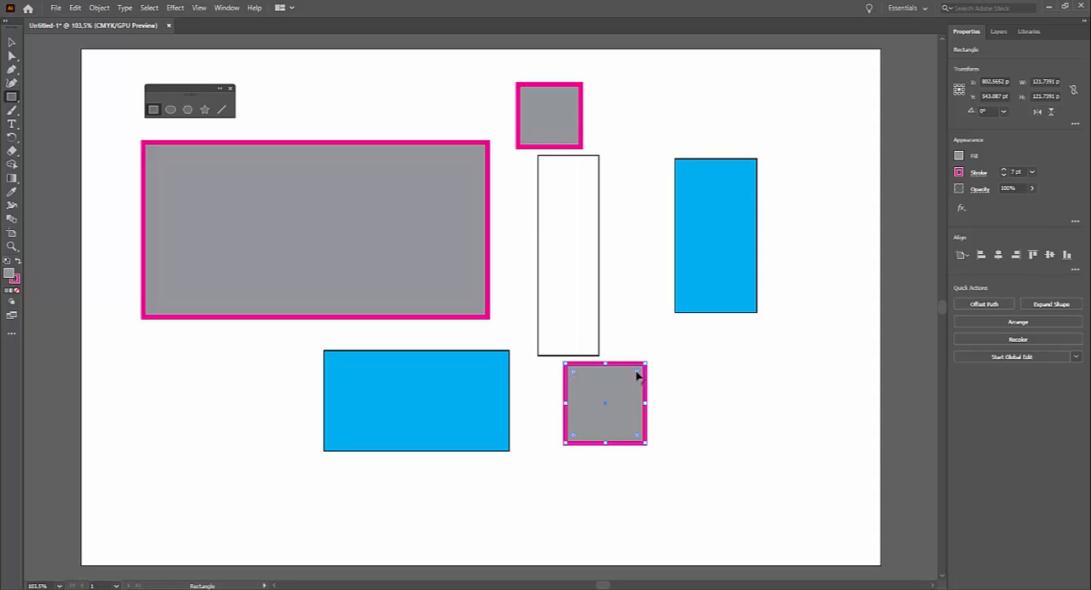
Slightly round all four corners of the lower square and deselect it.
mouse_move(638, 375)
mouse_down()
mouse_move(628, 389)
mouse_move(635, 379)
mouse_up()
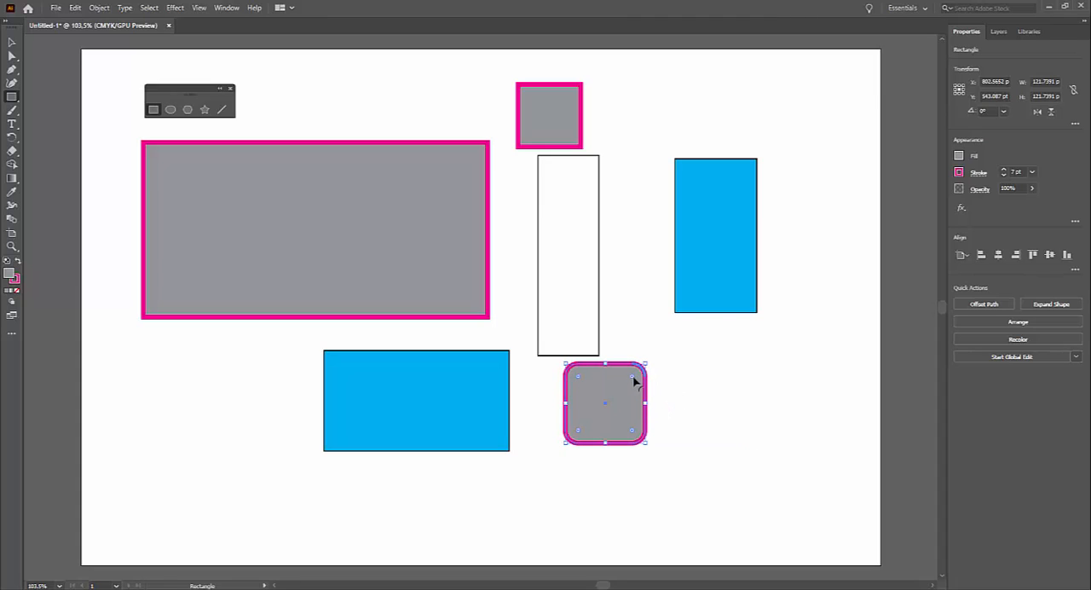
mouse_move(635, 381)
mouse_down()
mouse_move(650, 372)
mouse_move(636, 379)
mouse_up()
click(11, 42)
click(756, 411)
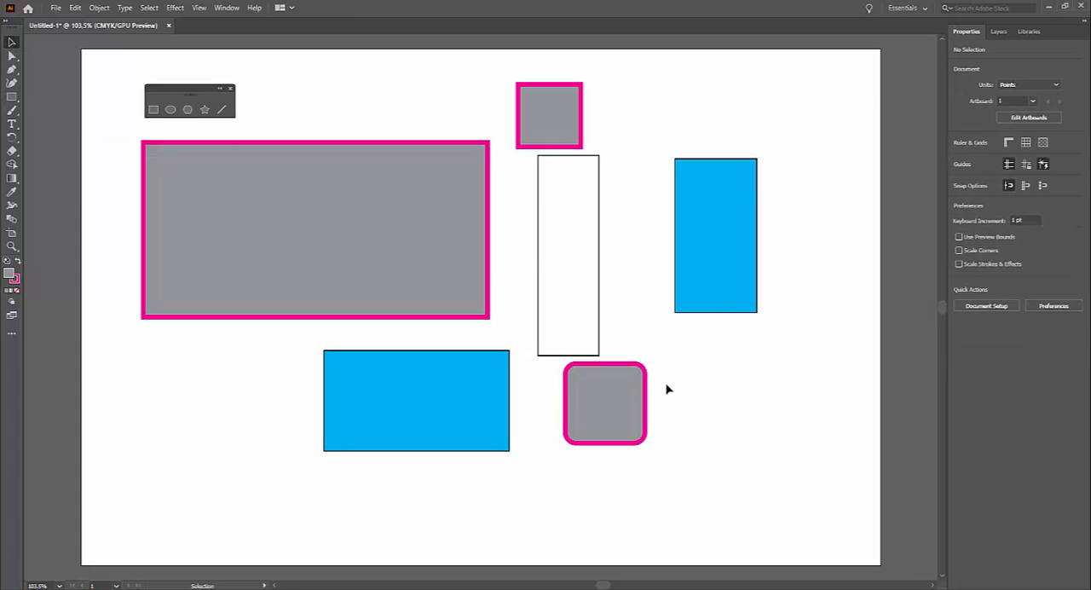
Round only the lower square's upper-right corner into a large arc, and adjust its upper-left corner separately.
click(640, 375)
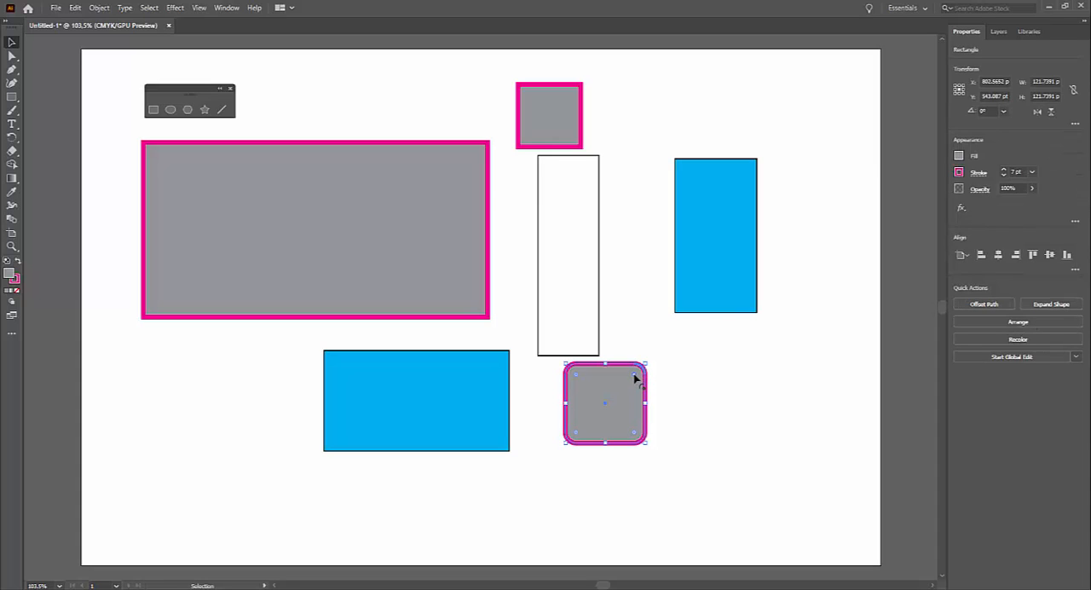
drag(634, 378, 616, 419)
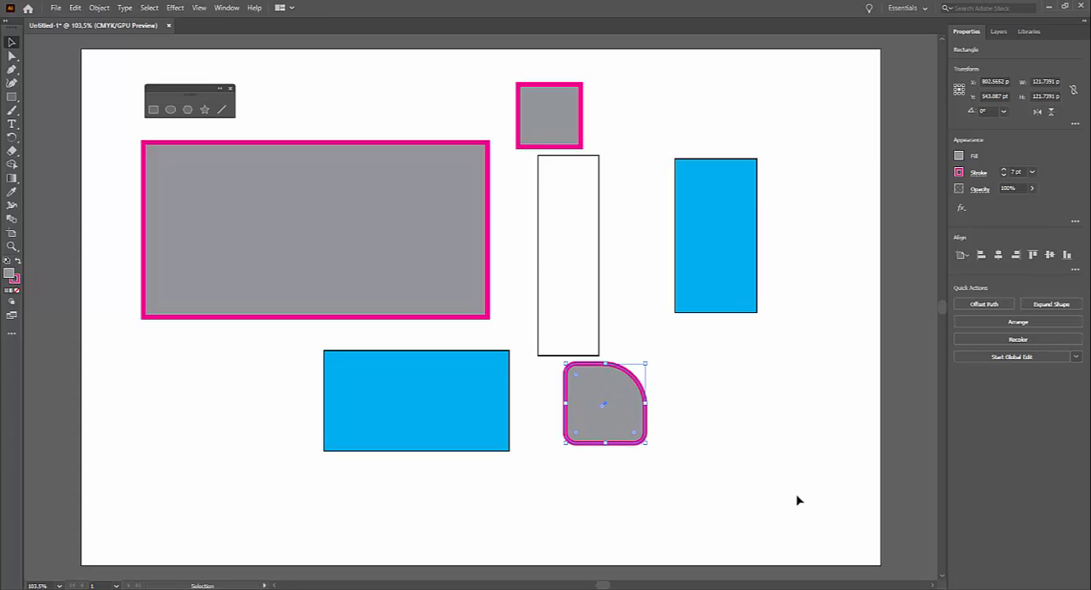
click(12, 56)
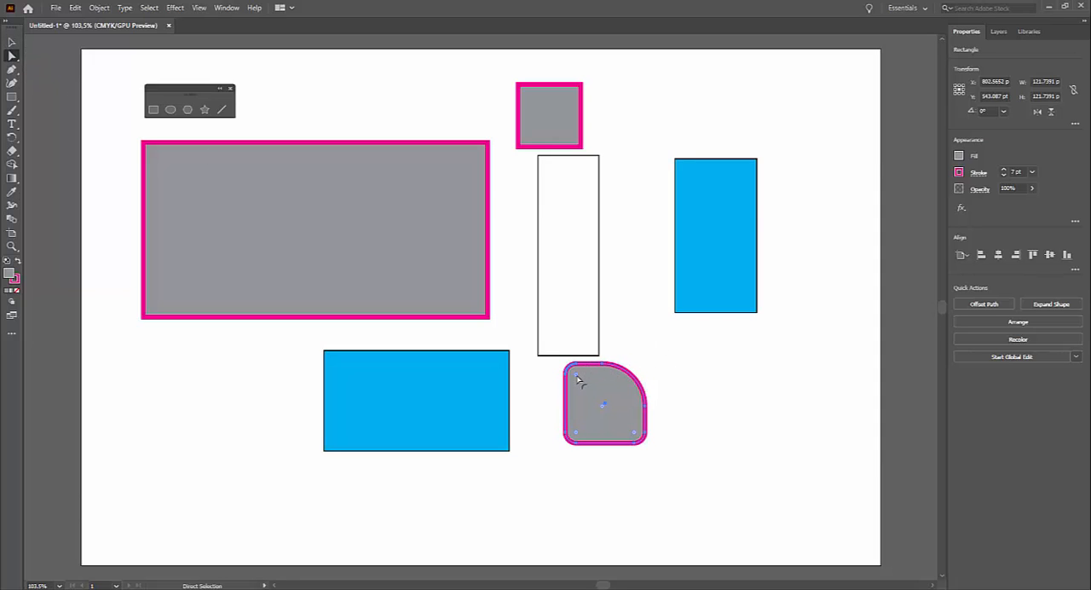
mouse_move(579, 379)
mouse_down()
mouse_move(623, 387)
mouse_move(569, 390)
mouse_up()
Draw an ellipse about 316 by 120 pt below the right-hand blue rectangle and one about 84 by 286 pt beside it at 43% opacity.
click(172, 110)
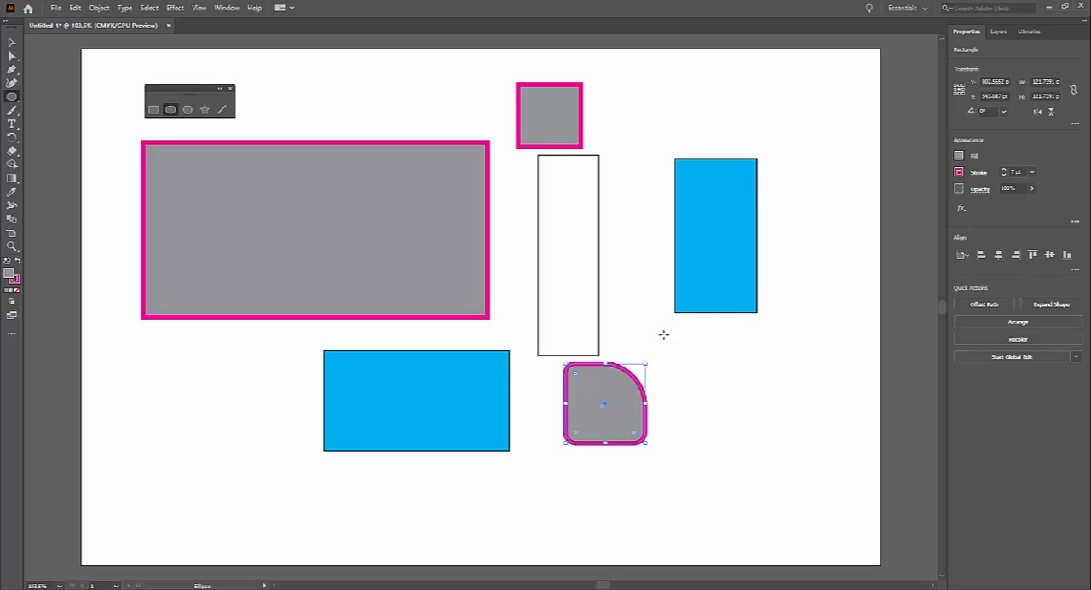
drag(663, 333, 873, 413)
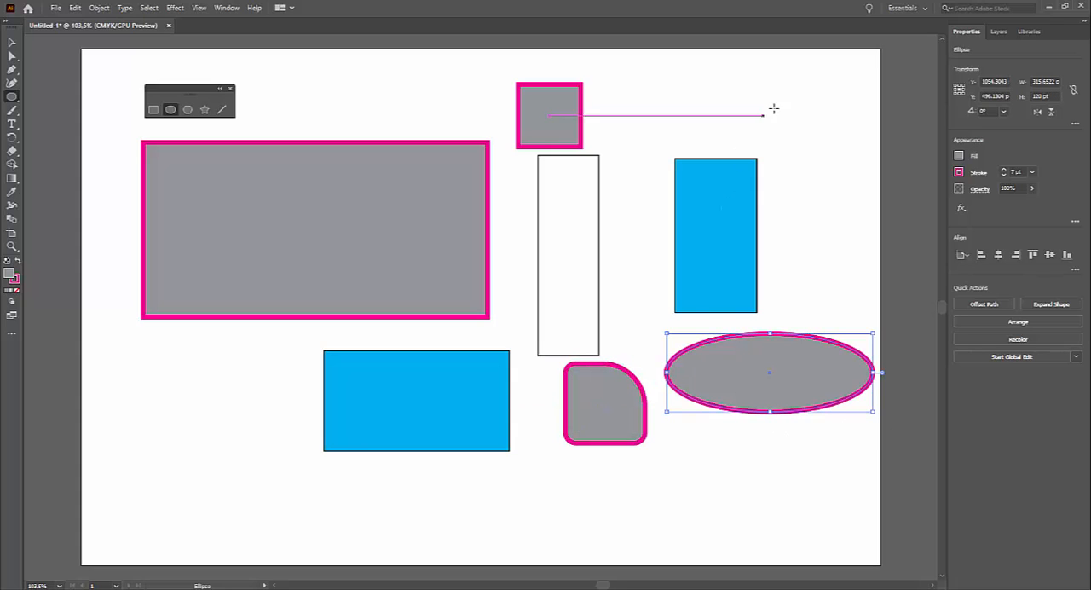
drag(778, 104, 834, 291)
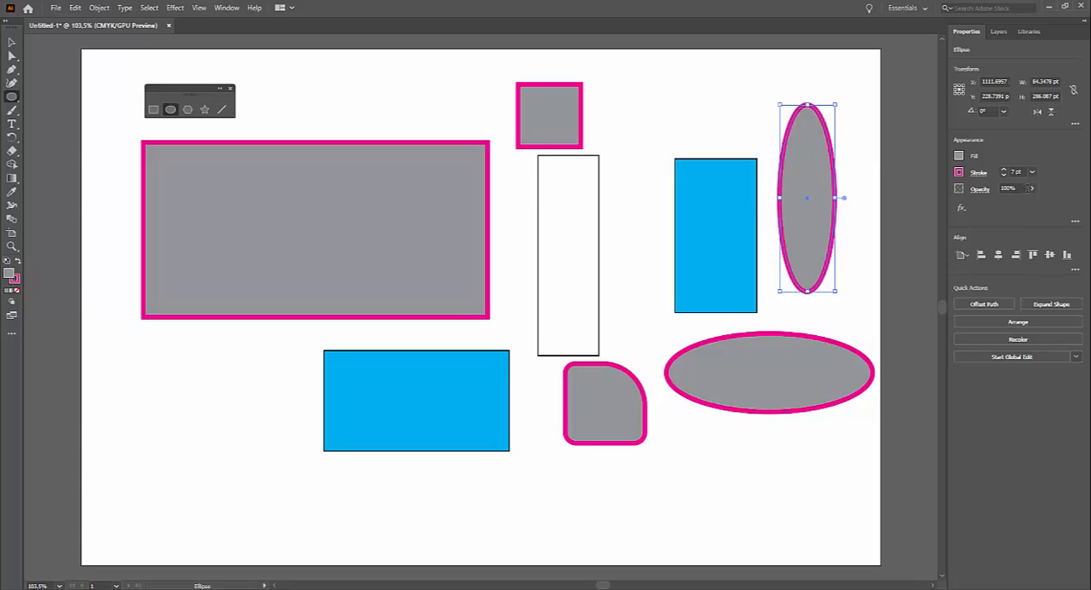
click(1032, 190)
drag(1029, 206, 1006, 206)
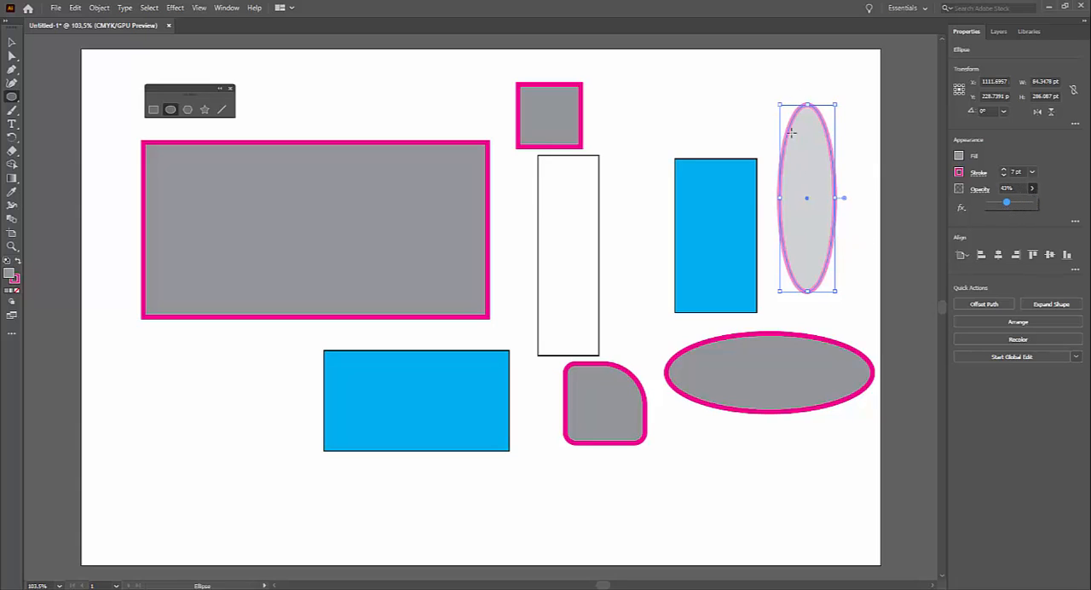
Draw a narrow ellipse about 45 by 233 pt across the large gray rectangle's upper edge, set its opacity to 40%, and deselect it.
drag(350, 97, 377, 249)
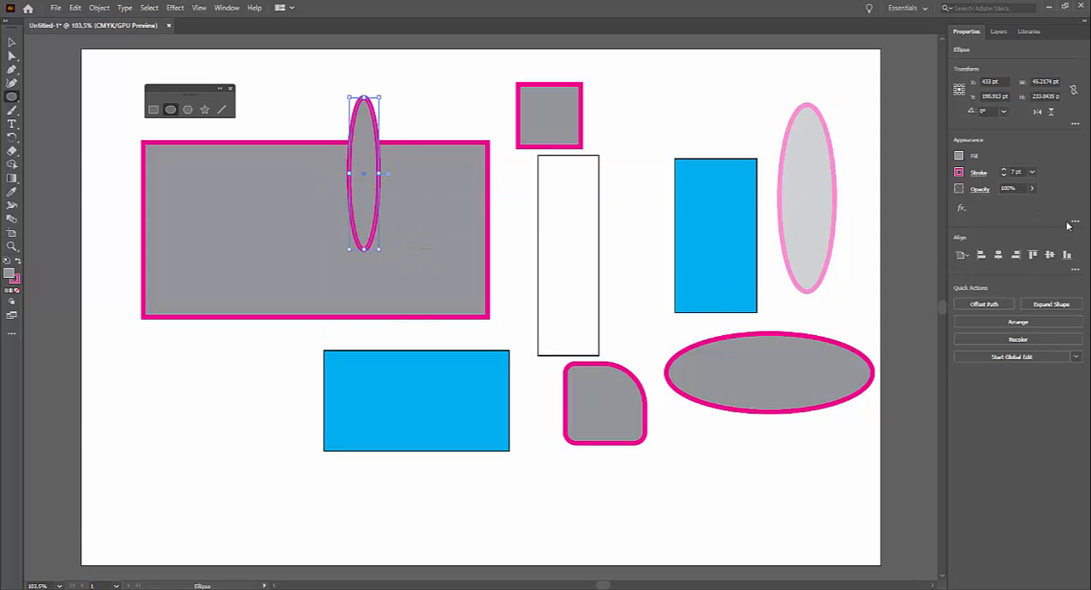
click(1033, 188)
drag(1029, 206, 1007, 206)
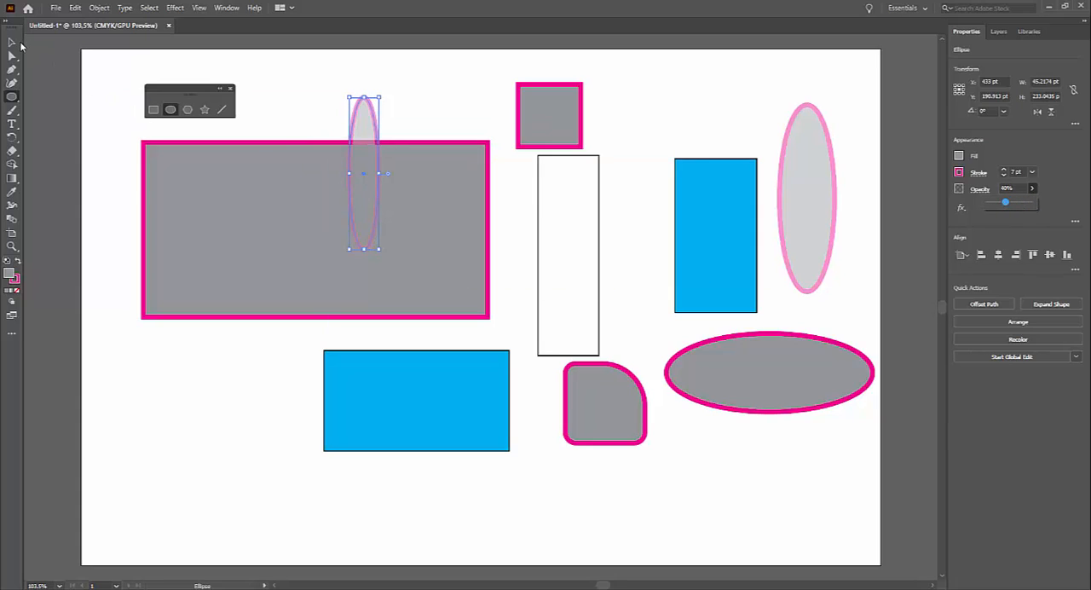
click(12, 41)
click(271, 362)
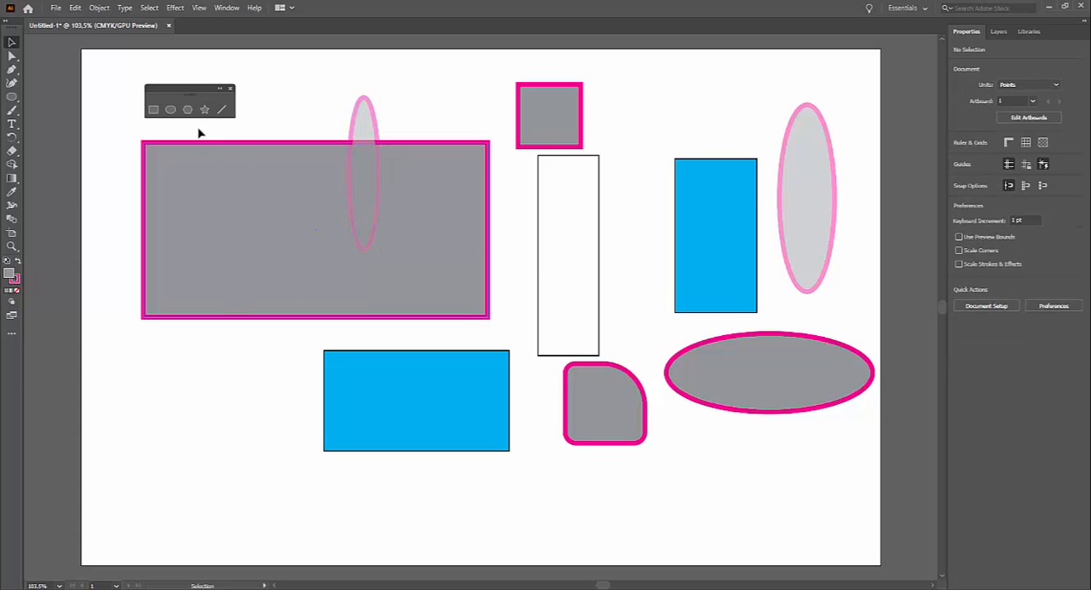
Draw a circle about 84 pt wide beside the upper square and one about 80 pt wide to the left of the lower blue rectangle.
click(172, 110)
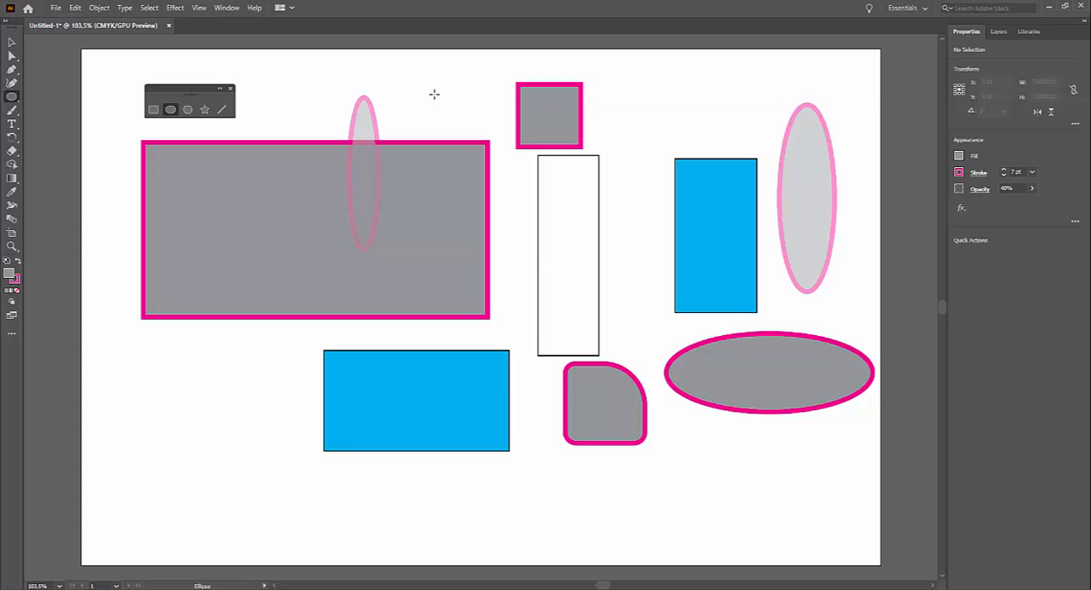
drag(421, 78, 477, 125)
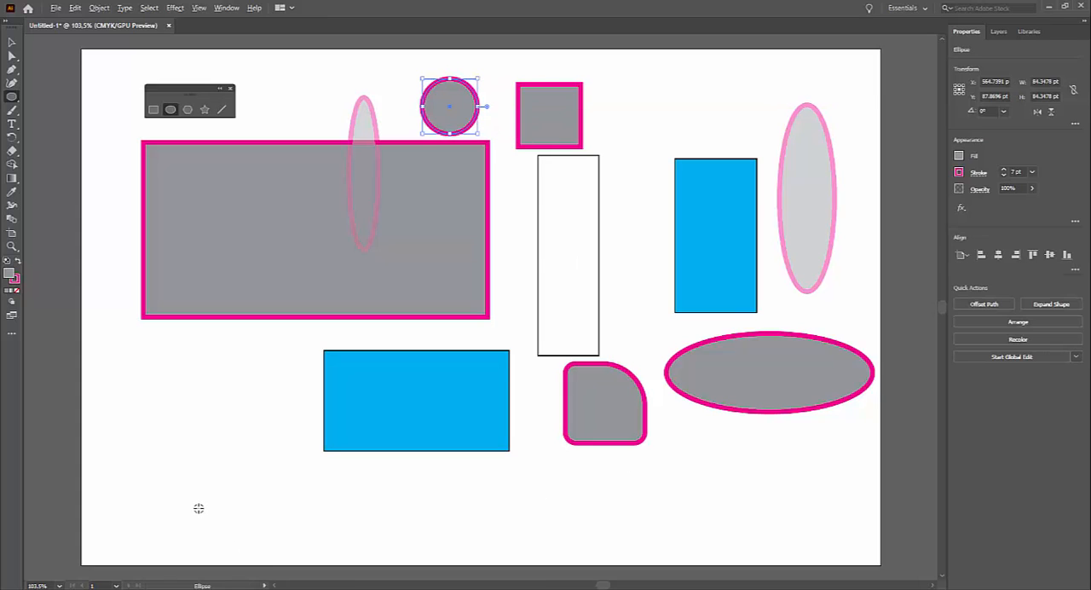
drag(215, 411, 241, 440)
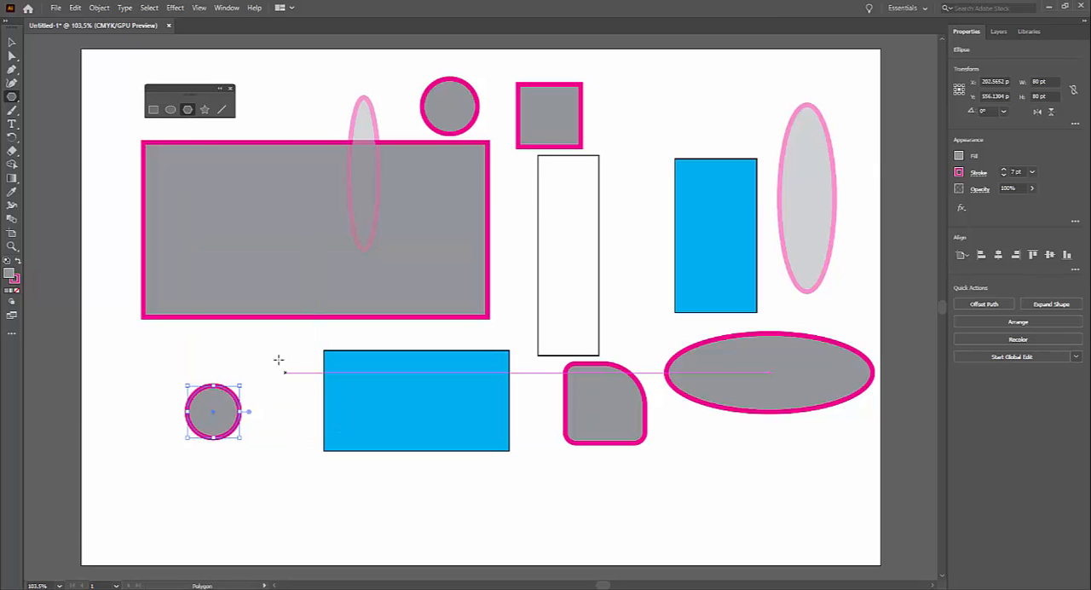
Draw a hexagon about 111 pt wide on the large gray rectangle's lower edge and a rotated one about 263 pt wide over the rounded square's corner.
drag(275, 339, 302, 362)
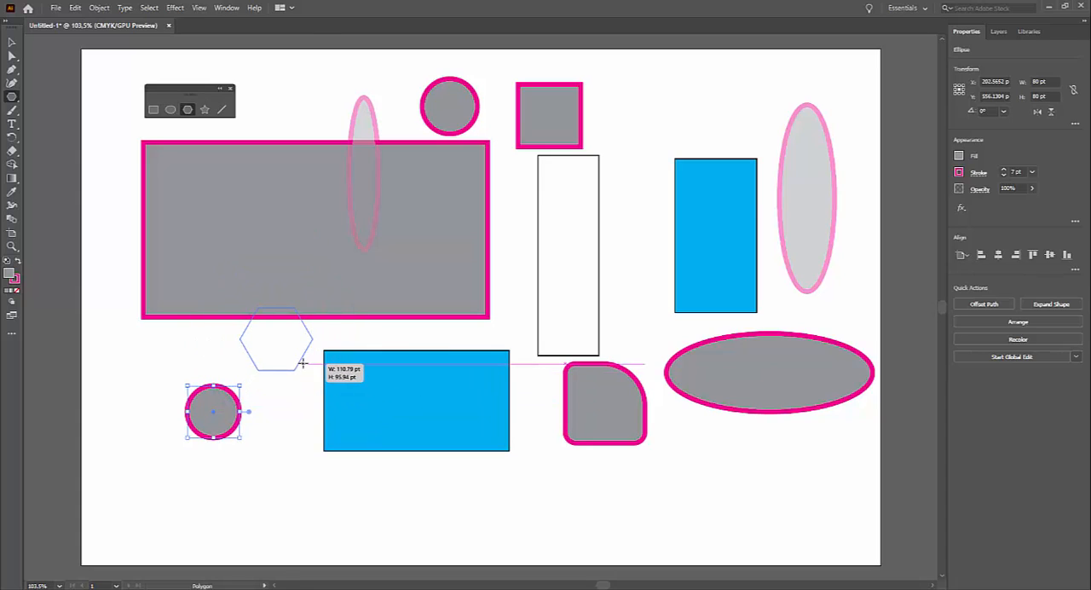
drag(303, 363, 302, 363)
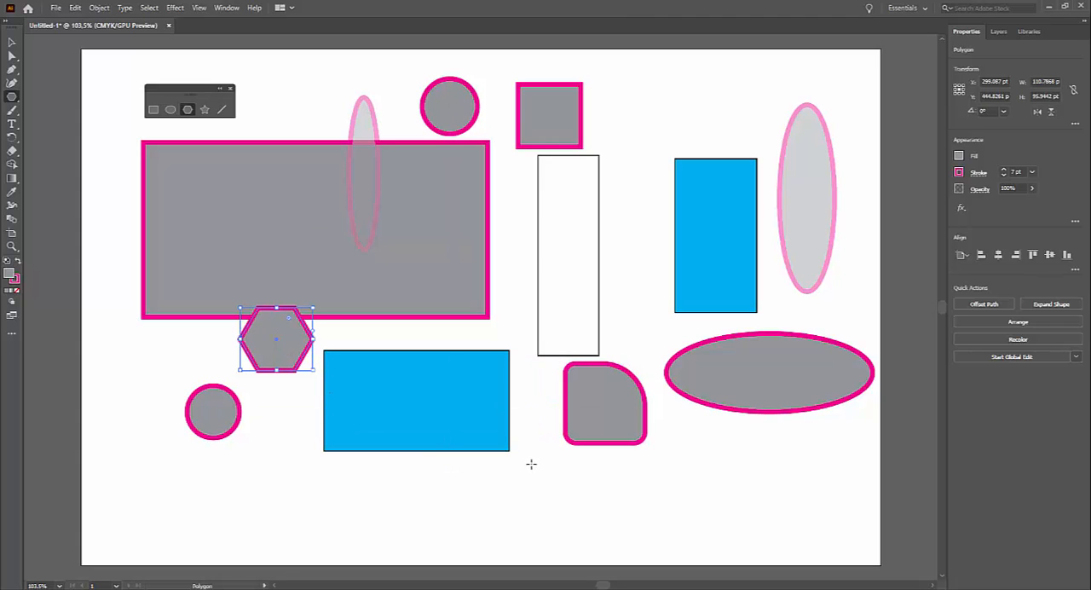
mouse_move(531, 464)
mouse_down()
mouse_move(536, 482)
mouse_move(499, 514)
mouse_move(399, 492)
mouse_move(291, 437)
mouse_move(367, 336)
mouse_move(618, 396)
mouse_move(566, 368)
mouse_move(490, 390)
mouse_up()
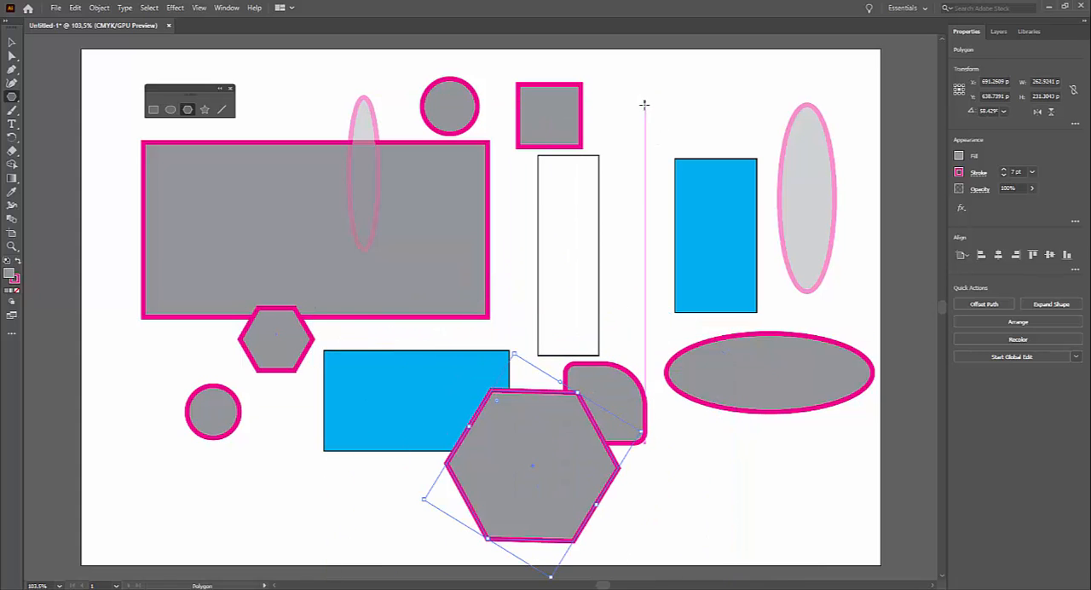
Draw an upright triangle about 146 by 127 pt to the right of the upper square by reducing a polygon to three sides.
drag(645, 119, 642, 169)
key(Up)
key(Up)
key(Up)
key(Up)
key(Up)
key(Down)
key(Down)
key(Down)
key(Down)
key(Down)
key(Down)
key(Down)
key(Down)
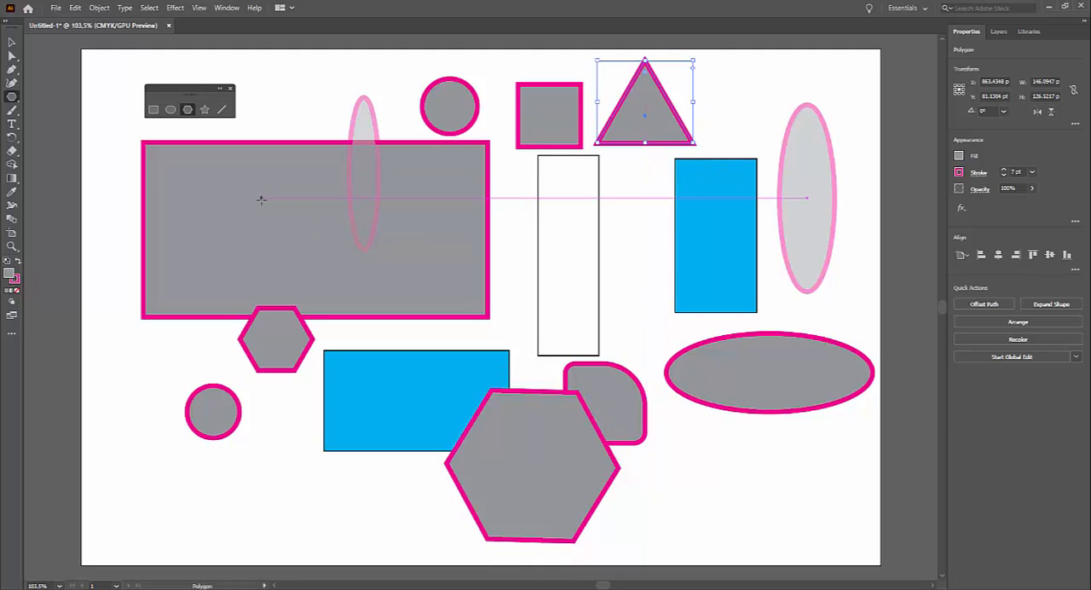
Draw an upright five-pointed star about 119 pt wide between the tall white rectangle and the right-hand blue rectangle.
click(203, 110)
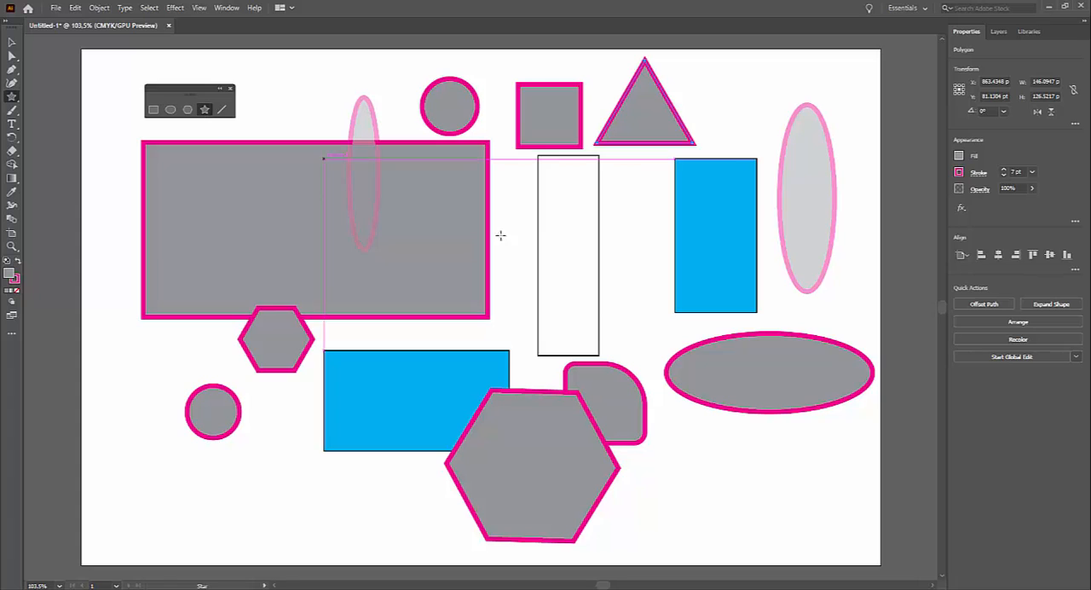
mouse_move(618, 298)
mouse_down()
mouse_move(656, 352)
mouse_move(666, 397)
mouse_move(671, 367)
mouse_move(641, 321)
mouse_move(682, 394)
mouse_move(638, 329)
mouse_up()
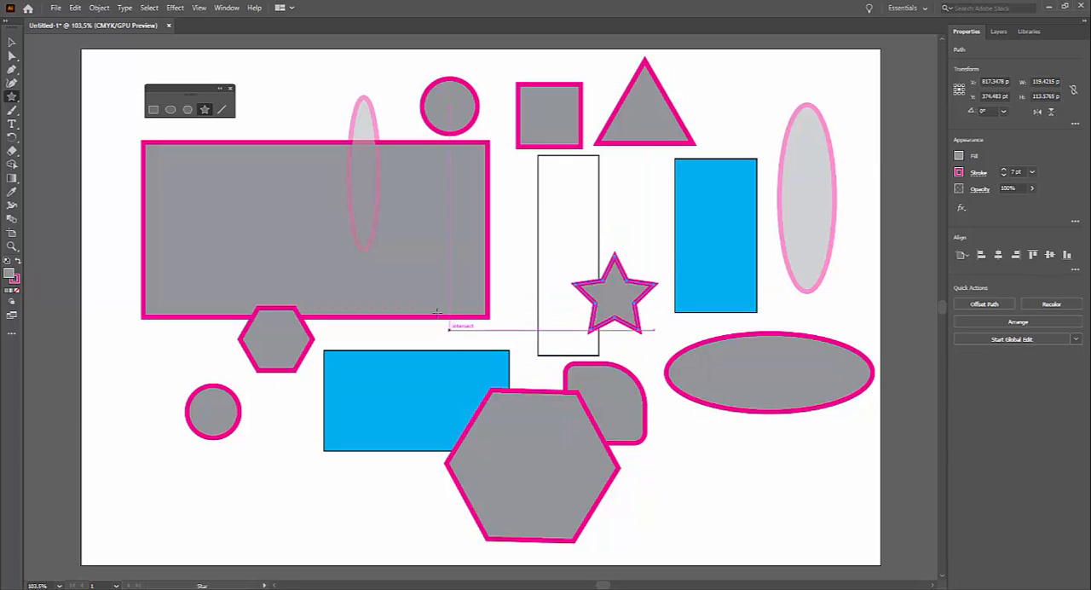
Draw a rotated star about 266 pt wide over the large gray rectangle's lower-right corner, adjusting it to four points.
drag(422, 278, 498, 368)
key(Up)
key(Up)
key(Up)
key(Up)
key(Up)
key(Up)
key(Up)
key(Up)
key(Up)
key(Up)
key(Up)
key(Up)
key(Up)
key(Up)
key(Up)
key(Up)
key(Up)
key(Up)
key(Up)
key(Up)
key(Up)
key(Up)
key(Up)
key(Up)
key(Up)
key(Down)
key(Down)
key(Down)
key(Down)
key(Down)
key(Down)
key(Down)
key(Down)
key(Down)
key(Down)
key(Down)
key(Down)
key(Down)
key(Down)
key(Down)
key(Down)
key(Down)
key(Down)
key(Down)
key(Down)
key(Down)
key(Down)
key(Down)
key(Down)
key(Down)
key(Down)
key(Down)
key(Up)
key(Up)
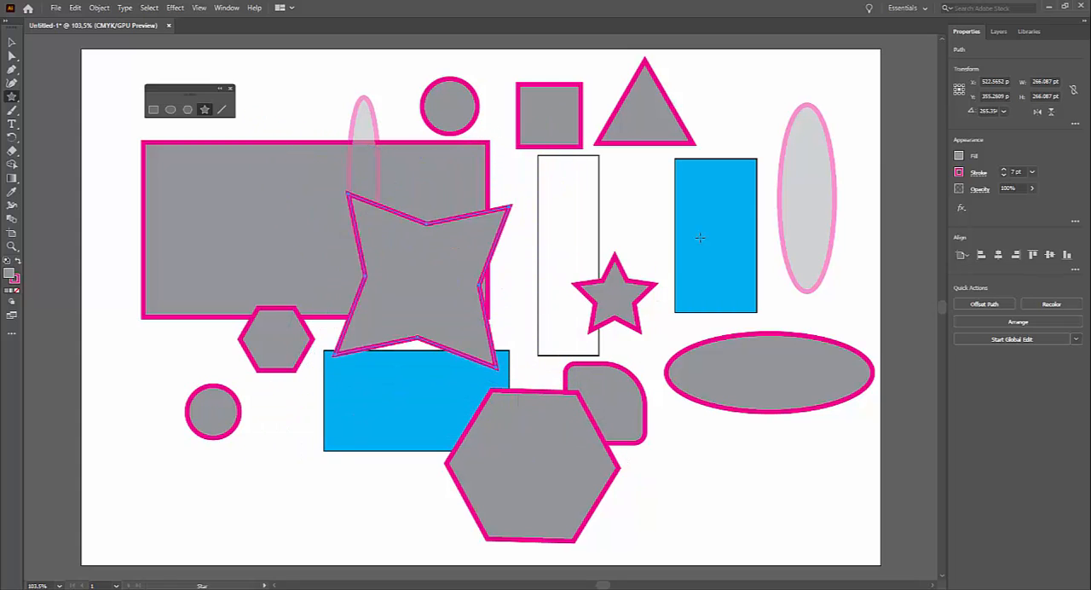
Draw three thin four-pointed stars: about 860 pt wide over the right-hand shapes, 220 pt on the large gray rectangle and 240 pt over the small lower circle.
drag(664, 209, 806, 491)
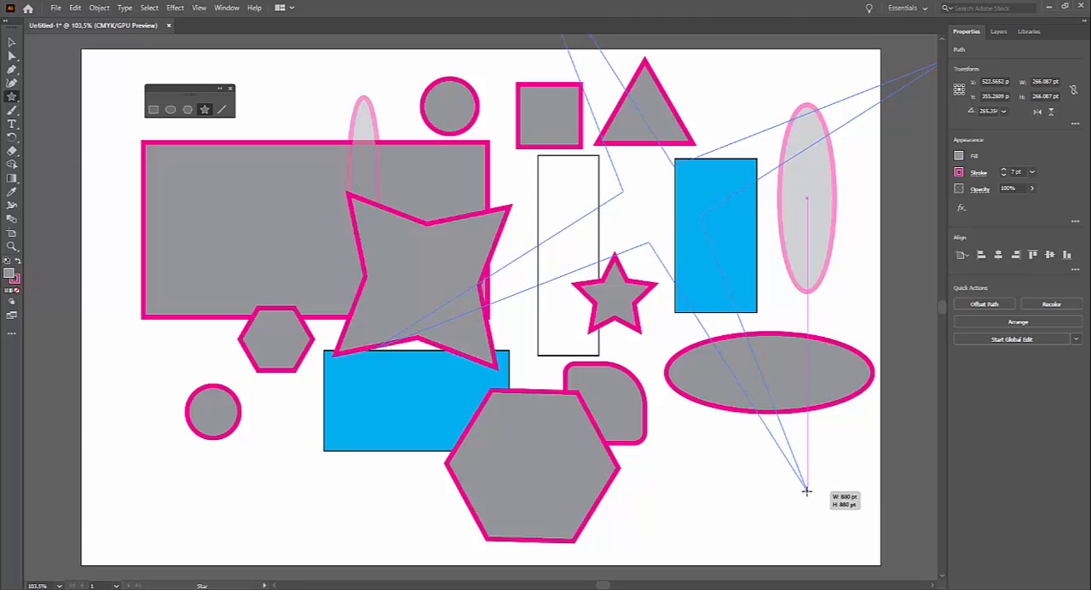
drag(806, 490, 806, 491)
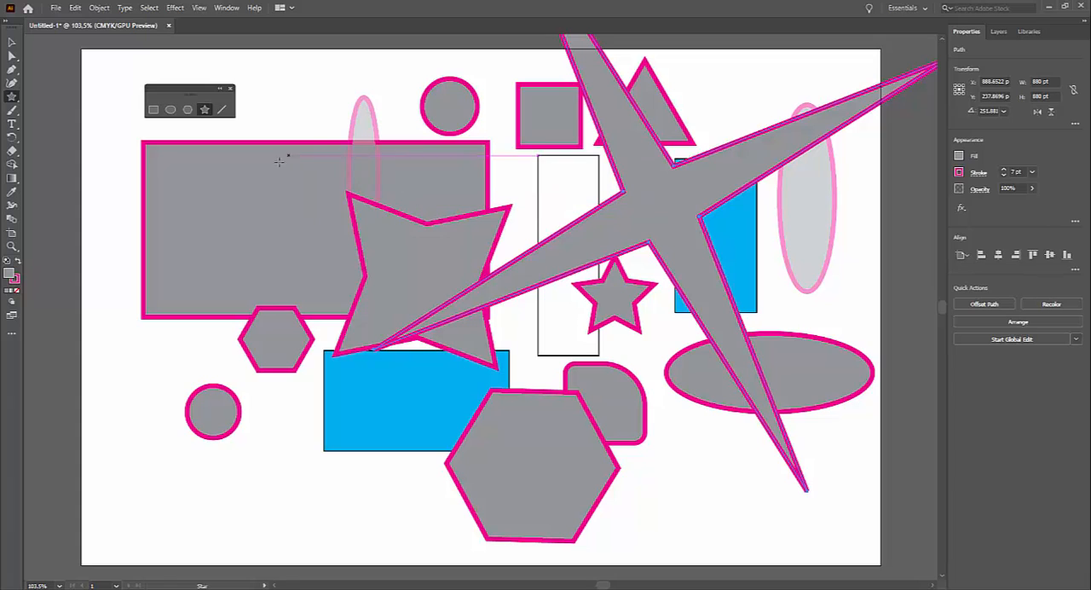
drag(278, 161, 300, 234)
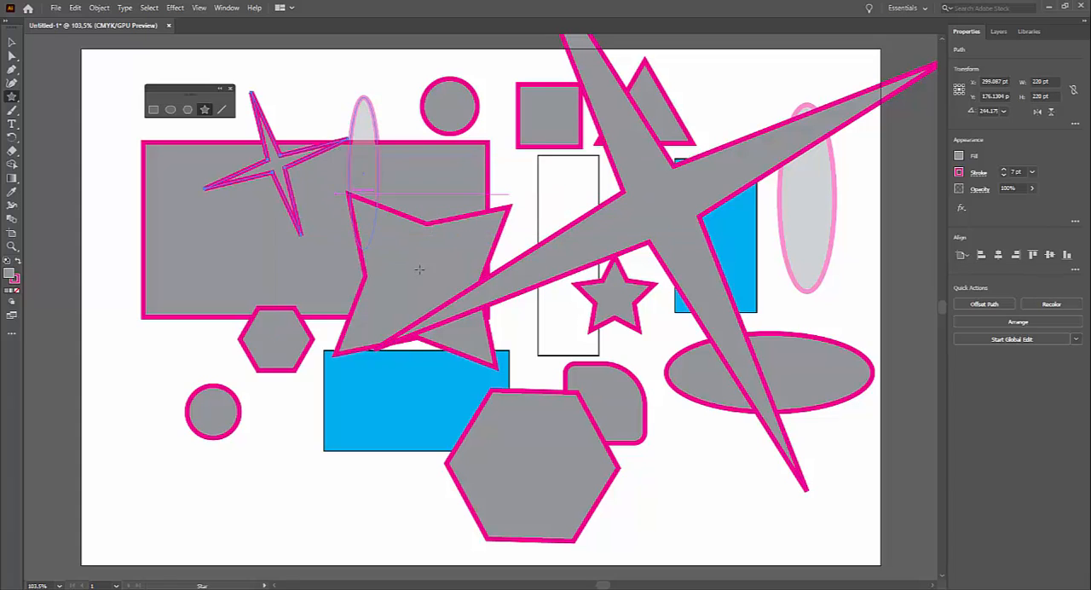
drag(183, 372, 230, 453)
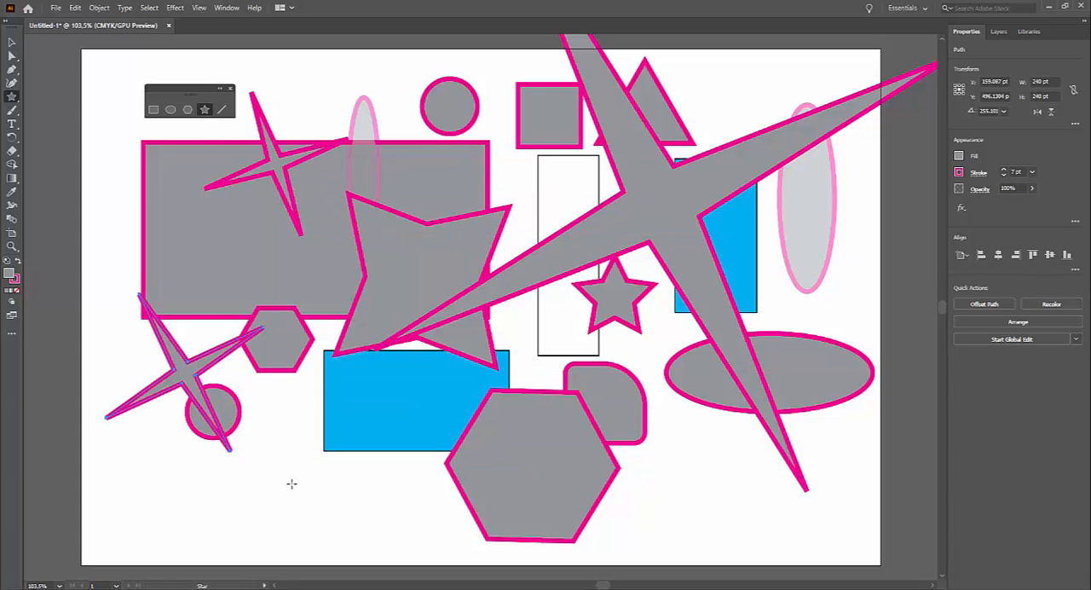
Draw three thicker four-pointed stars: about 82 pt wide beside the lower blue rectangle, 292 pt over it, and 495 pt over the large gray rectangle.
drag(297, 408, 270, 386)
key(Down)
key(Down)
key(Down)
key(Up)
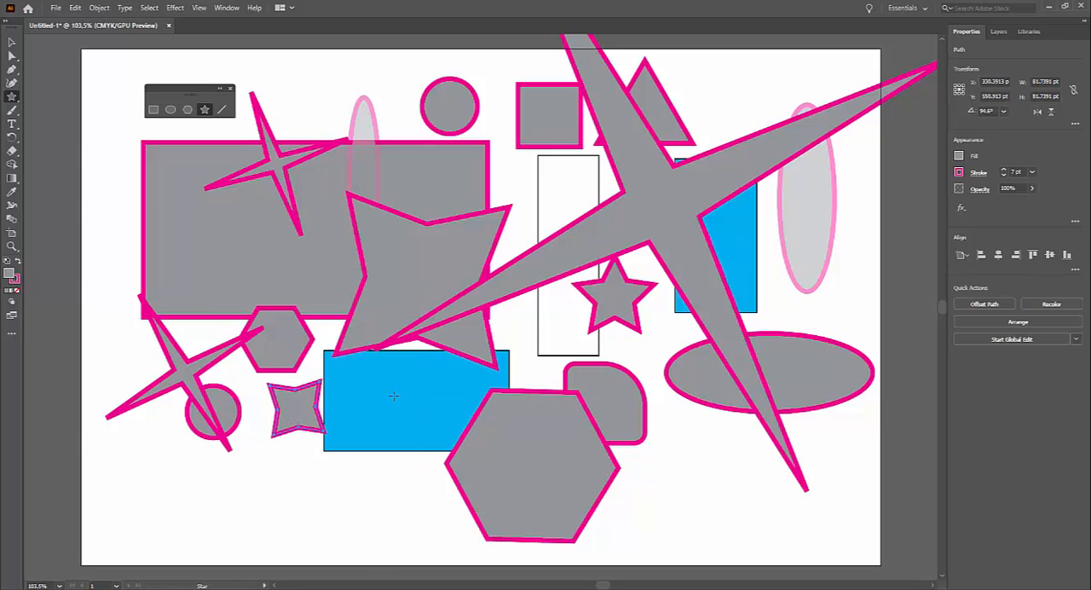
drag(393, 398, 430, 491)
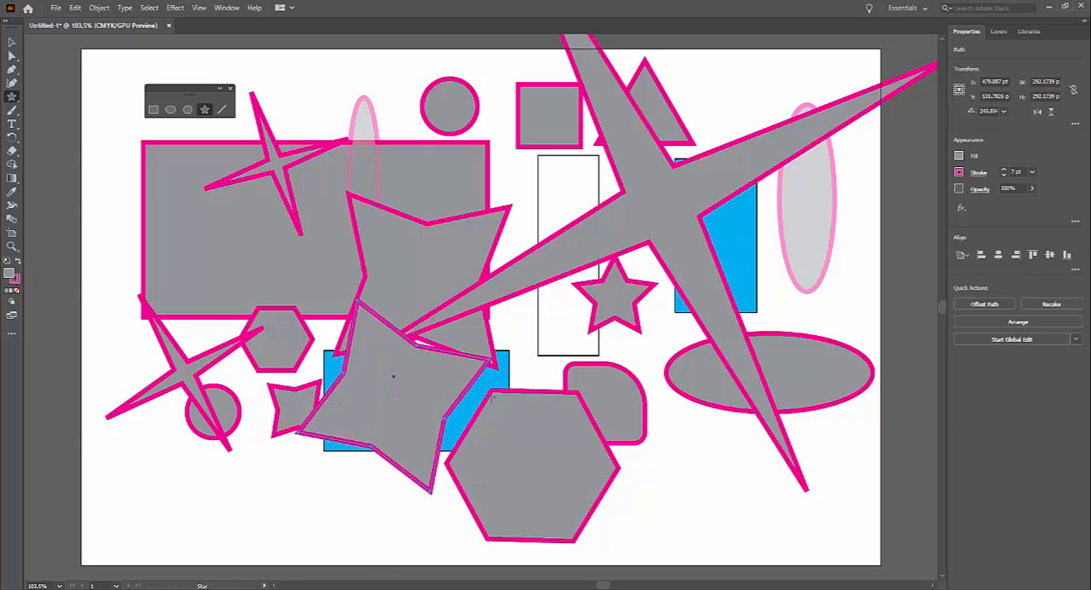
mouse_move(194, 149)
mouse_down()
mouse_move(223, 248)
mouse_move(295, 347)
mouse_move(222, 239)
mouse_move(280, 345)
mouse_move(247, 274)
mouse_move(218, 260)
mouse_move(177, 359)
mouse_up()
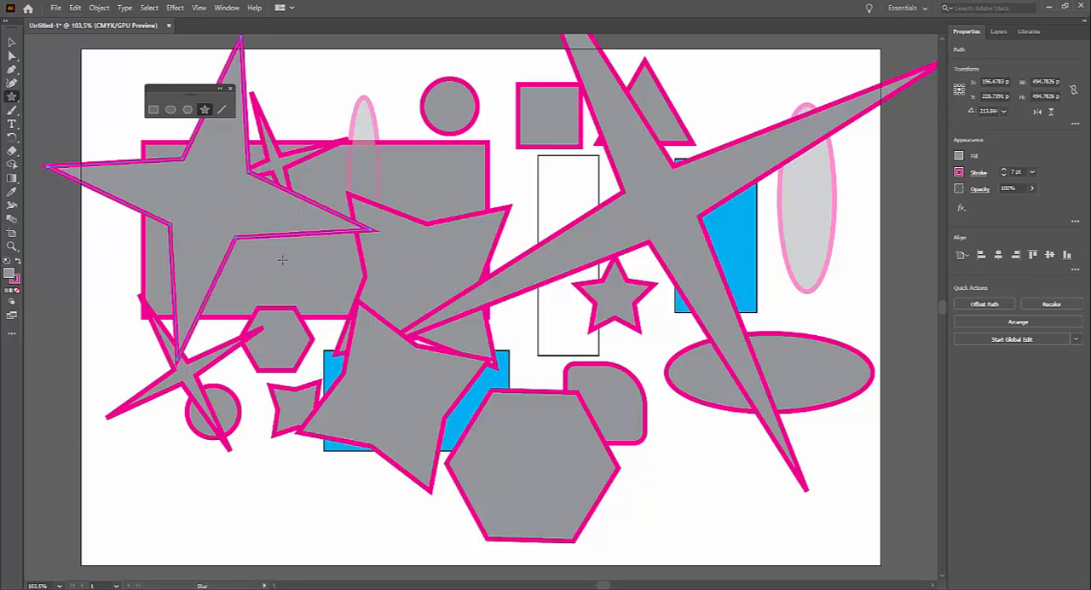
Draw a diagonal line spanning about 86 by 90 pt above the large gray rectangle and one about 55 by 119 pt across its right edge.
click(223, 112)
mouse_move(304, 75)
mouse_down()
mouse_move(365, 108)
mouse_move(359, 132)
mouse_up()
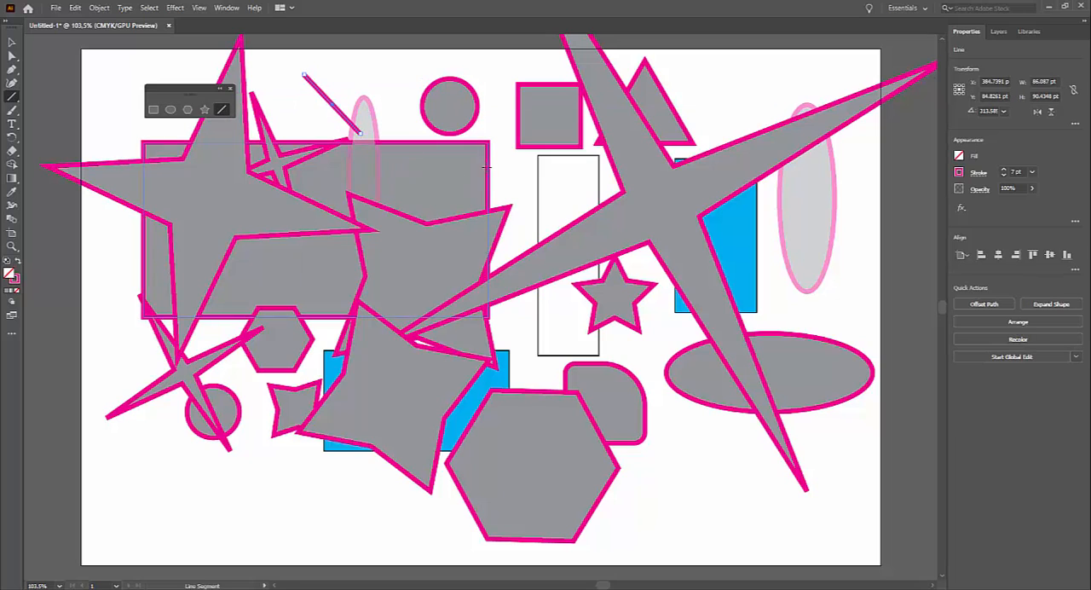
drag(490, 157, 457, 231)
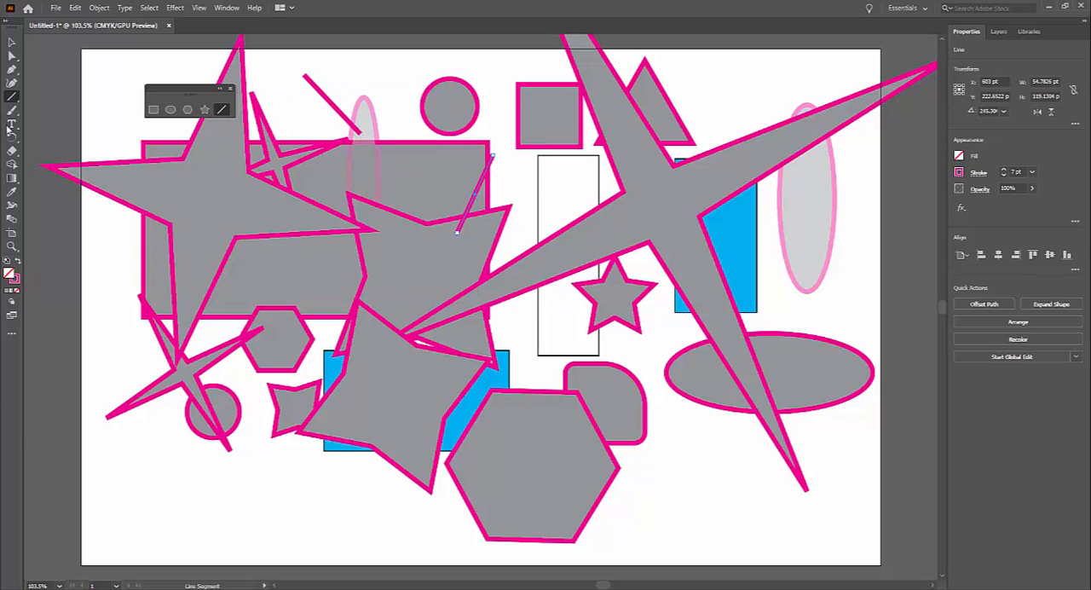
Switch from the Line Segment tool to the Rectangle tool.
drag(14, 96, 63, 103)
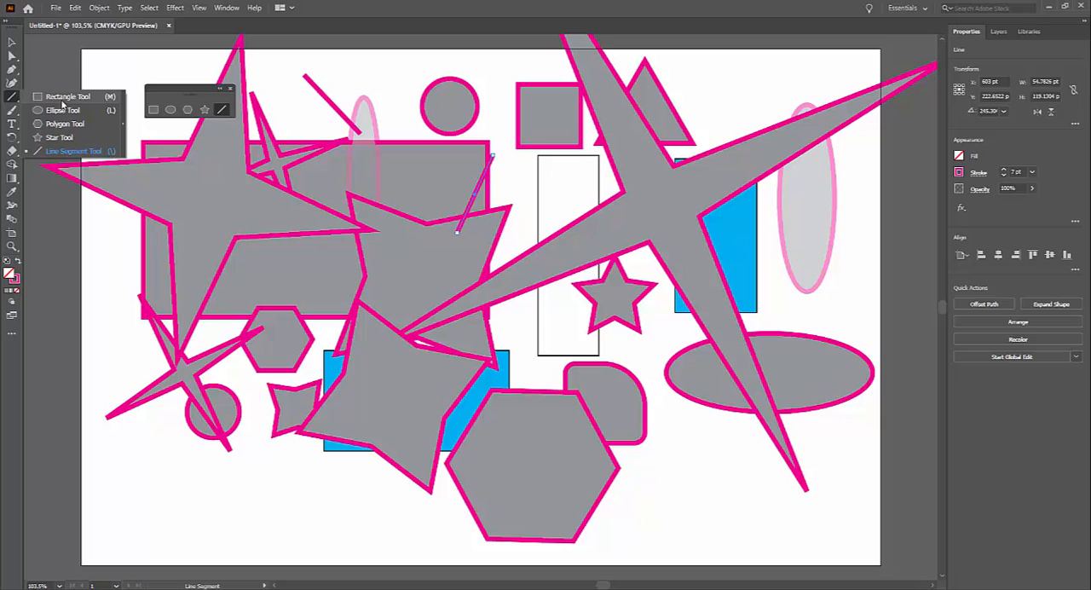
click(107, 97)
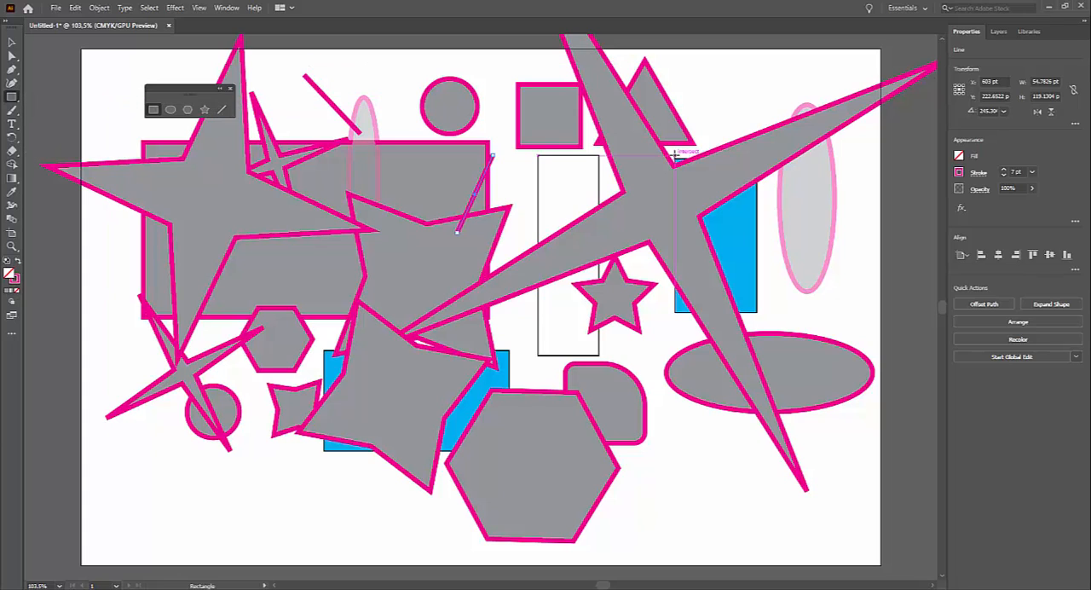